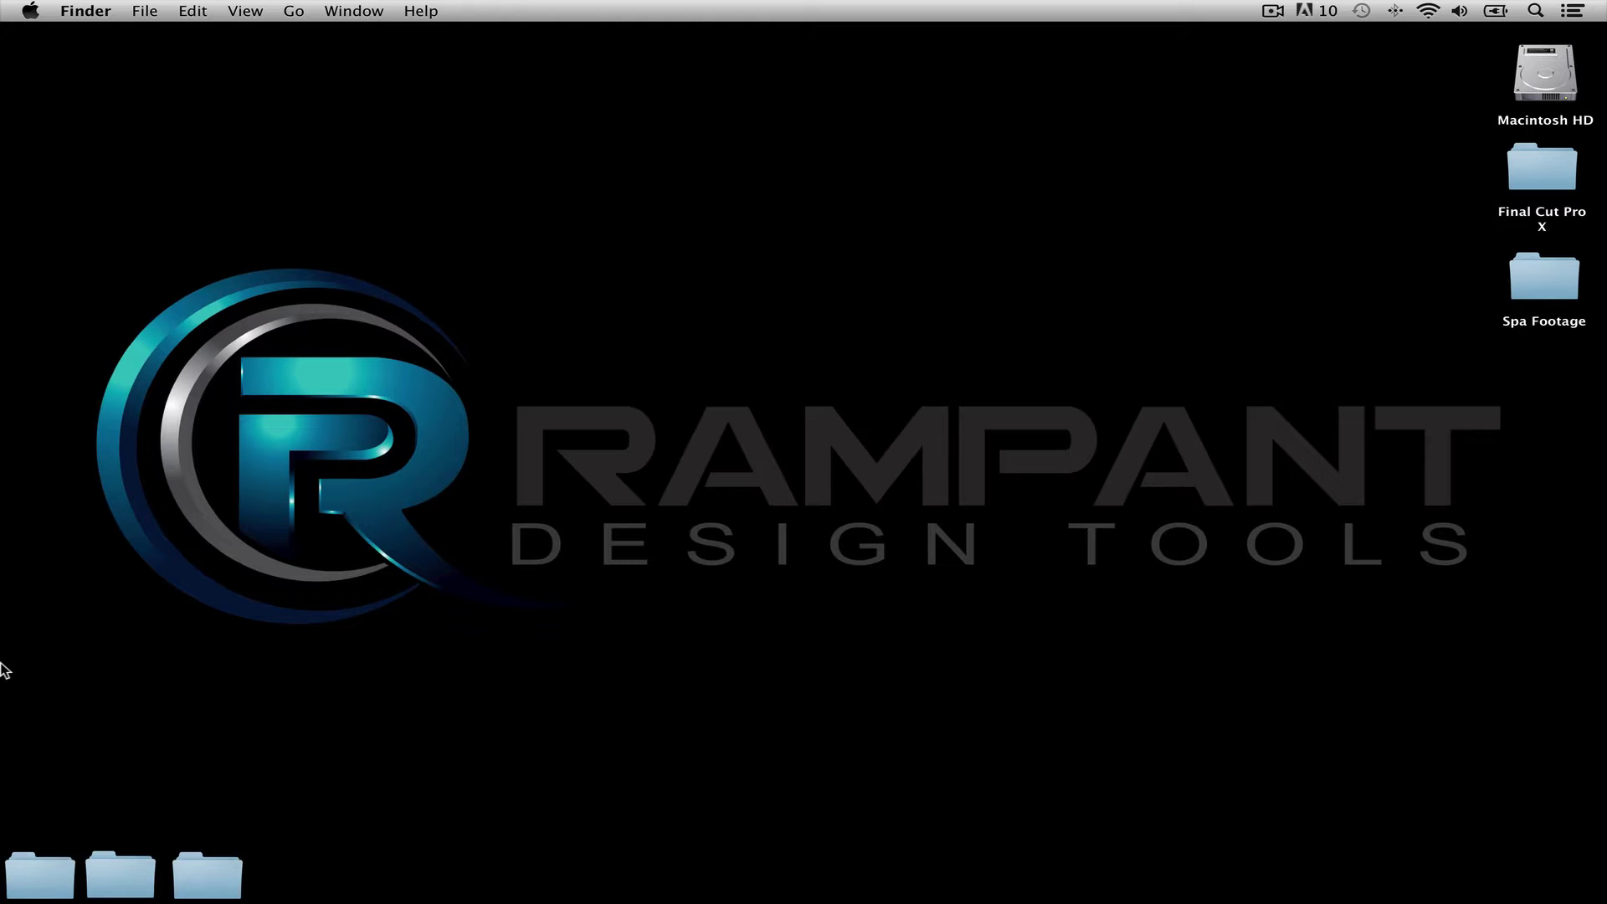
Open Media Import in Final Cut Pro and import all seven clips from the desktop Spa Footage folder.
left_click(393, 866)
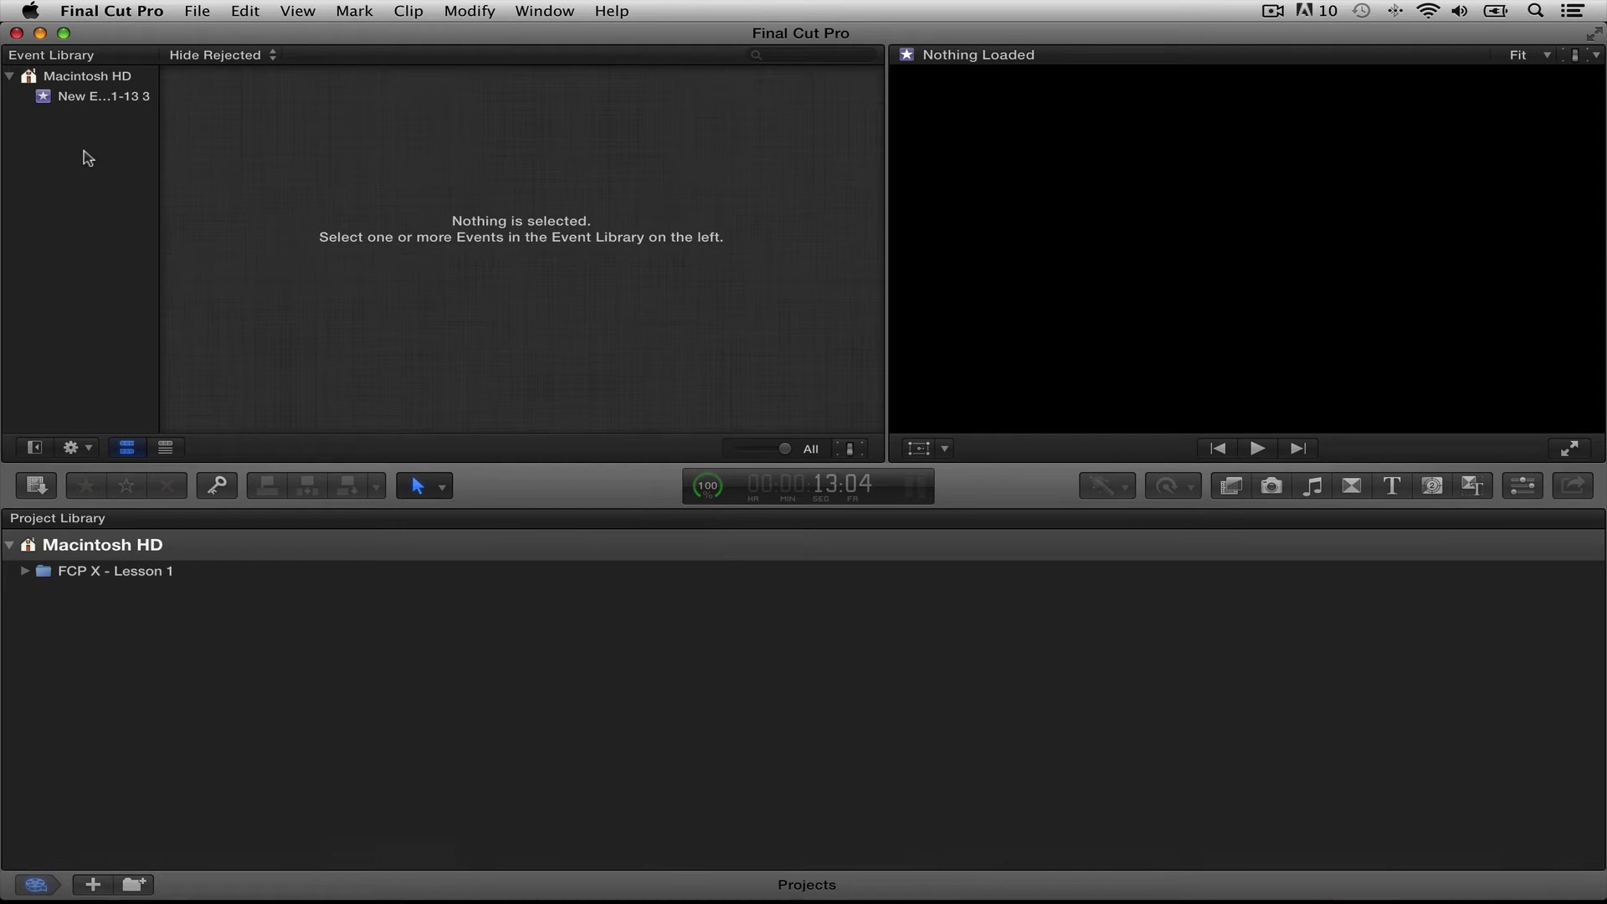
right_click(45, 162)
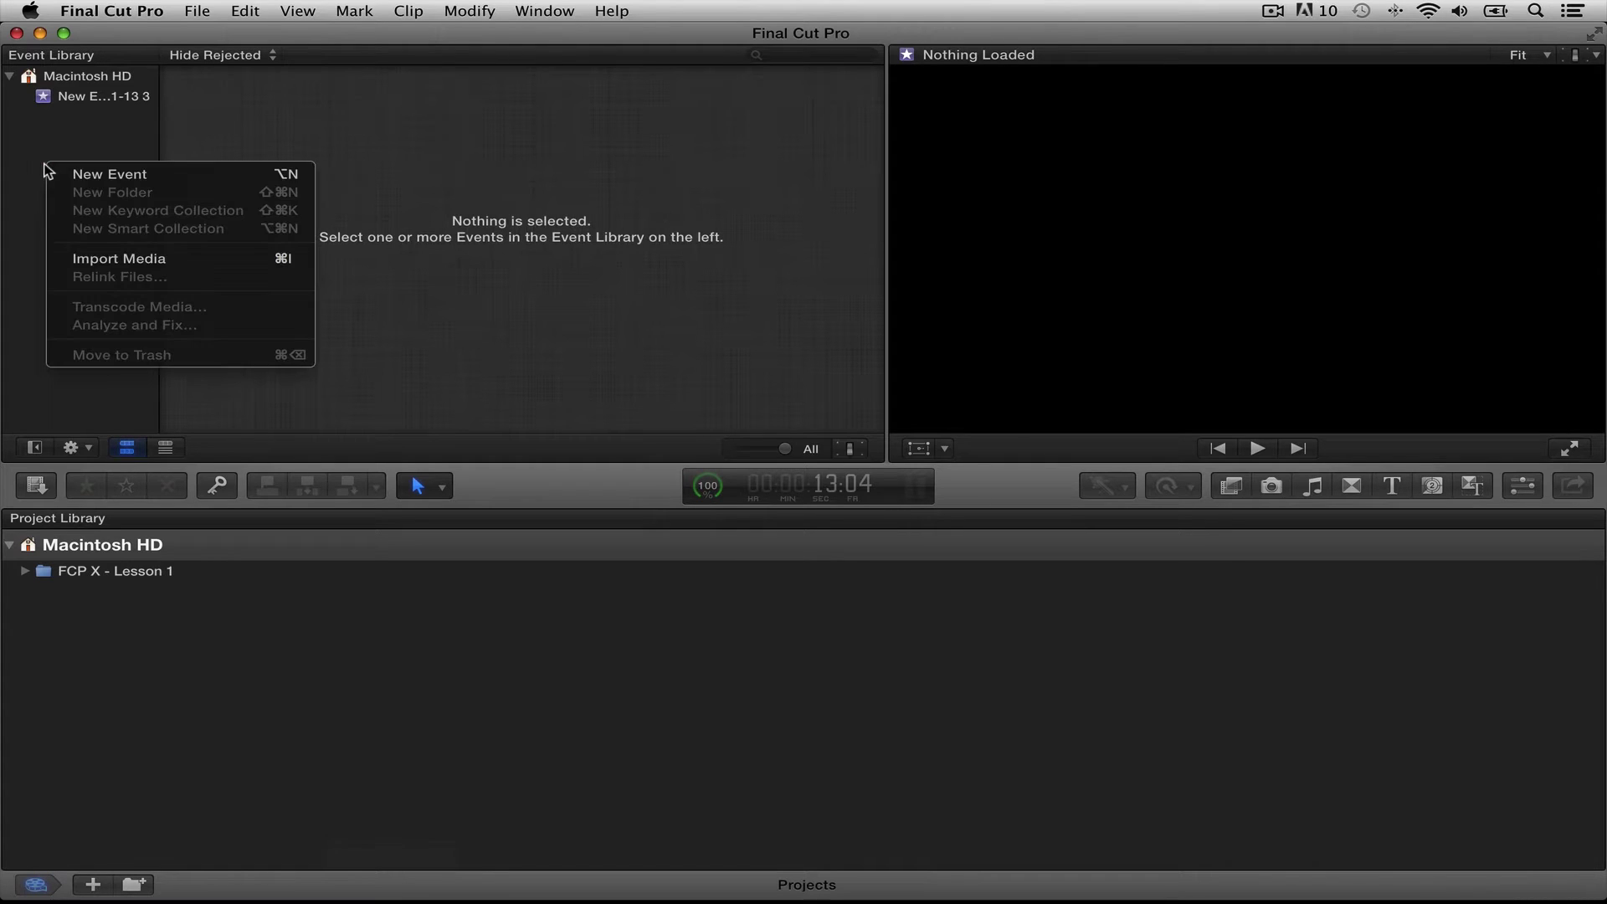
left_click(113, 258)
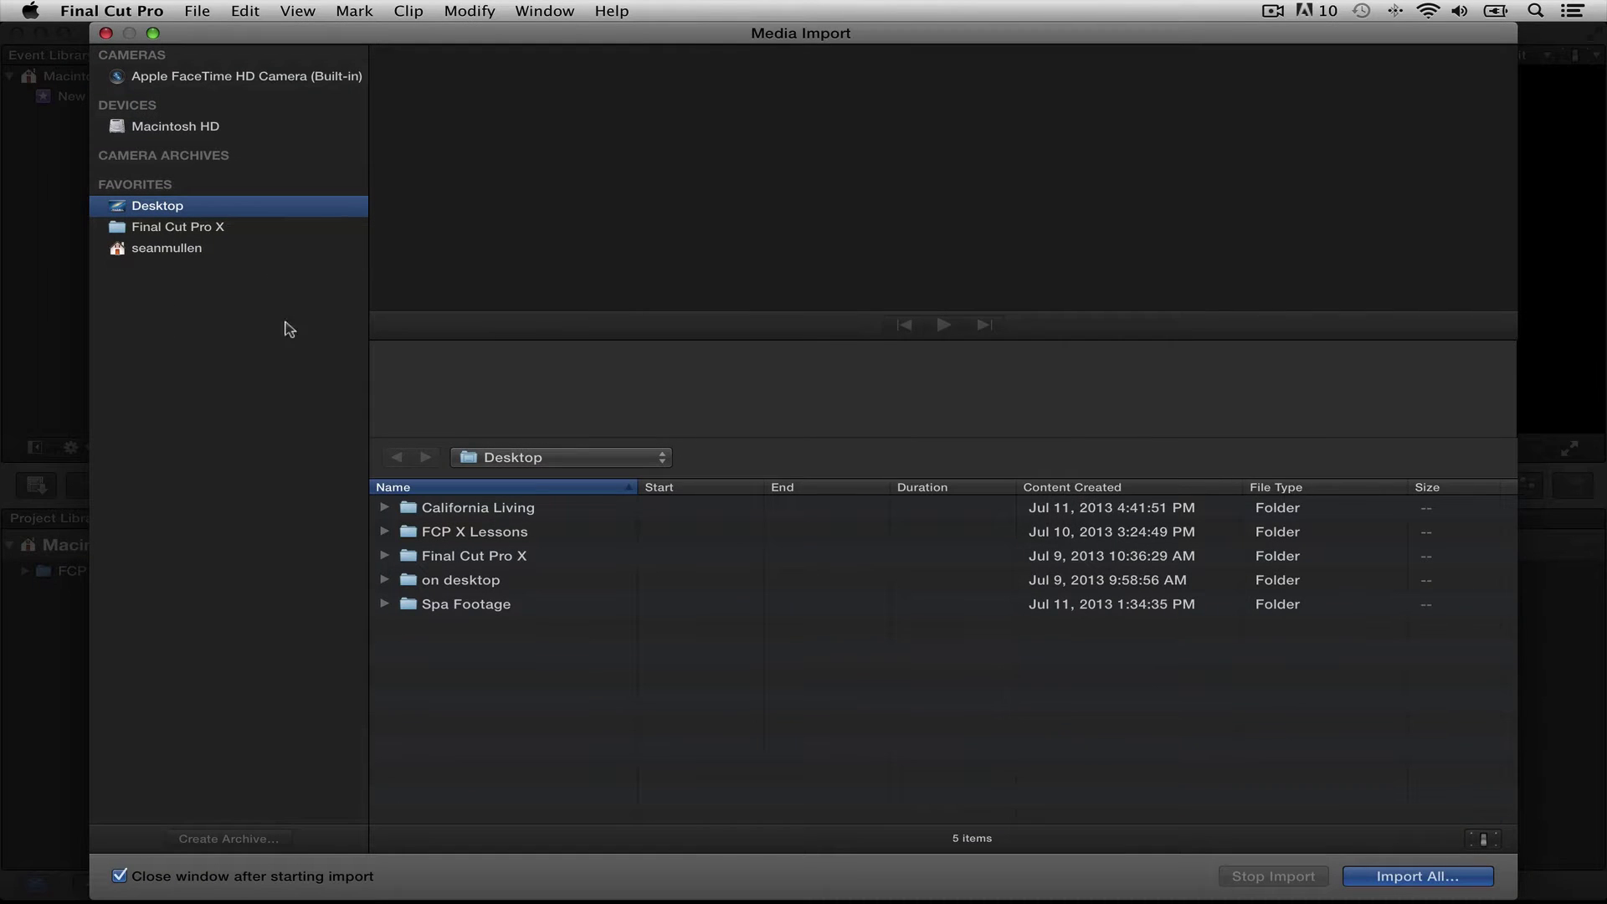
double_click(417, 603)
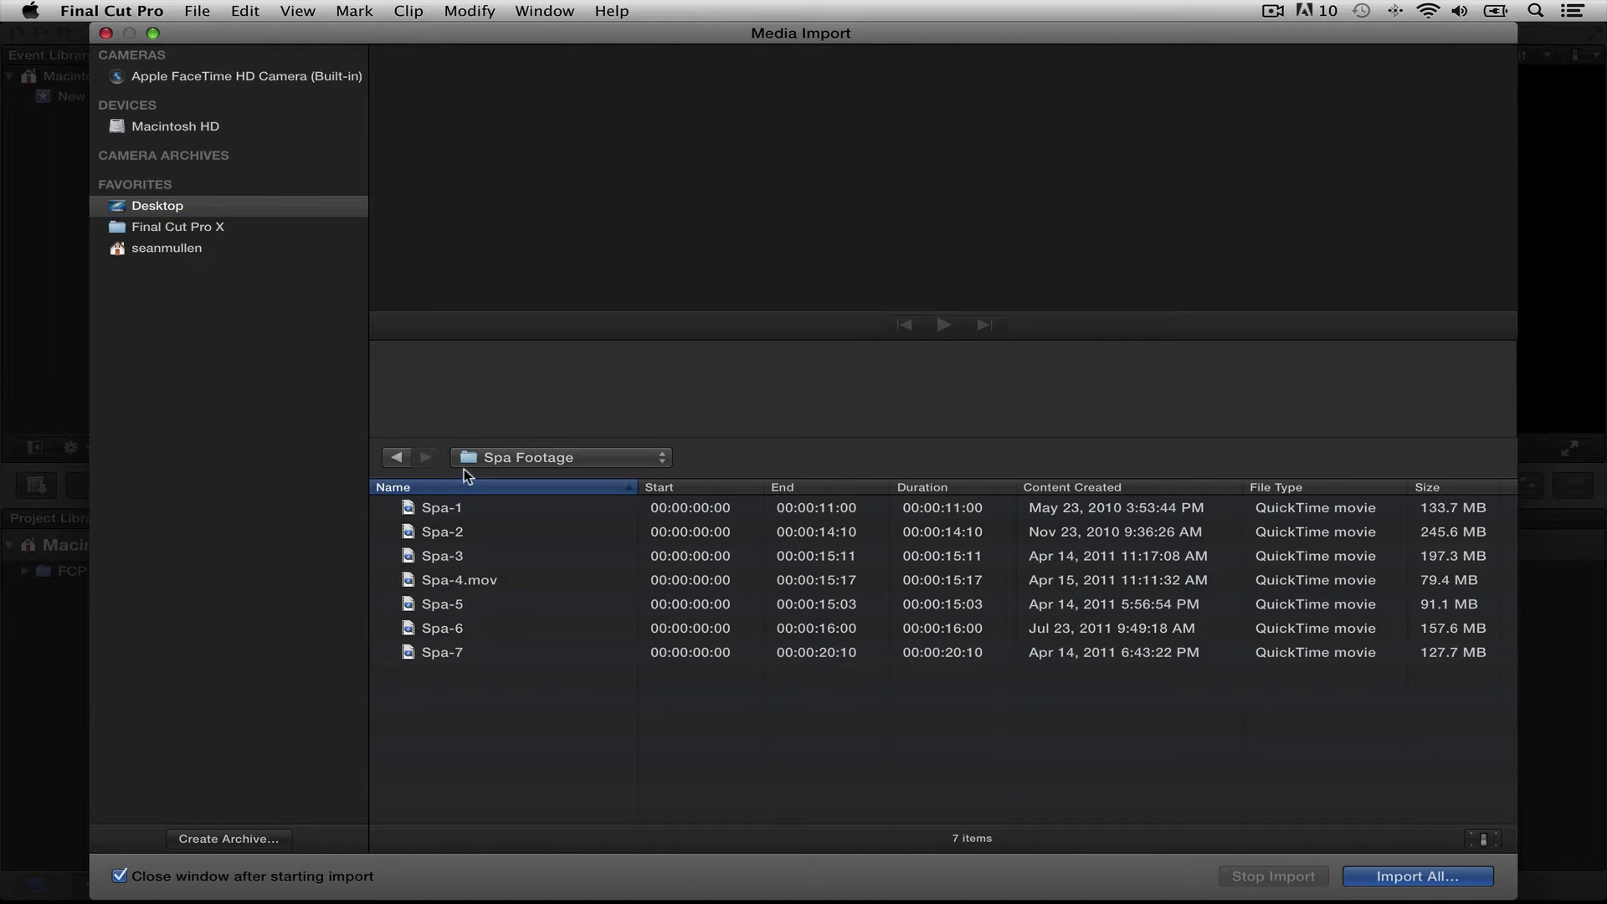
left_click(436, 511)
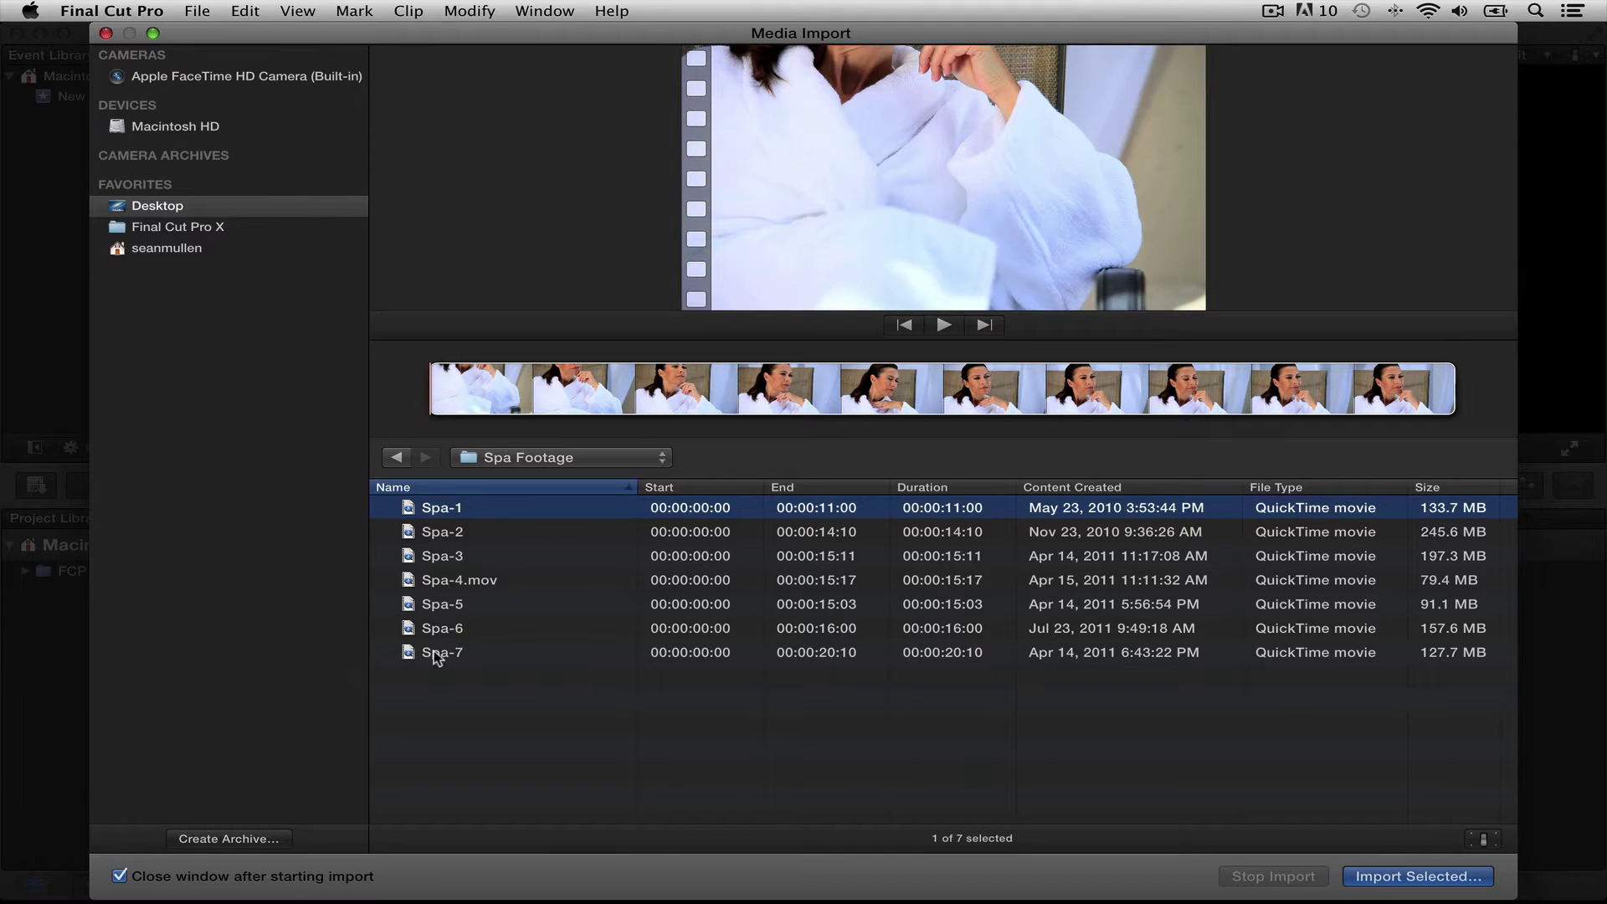
left_click(436, 651, "shift")
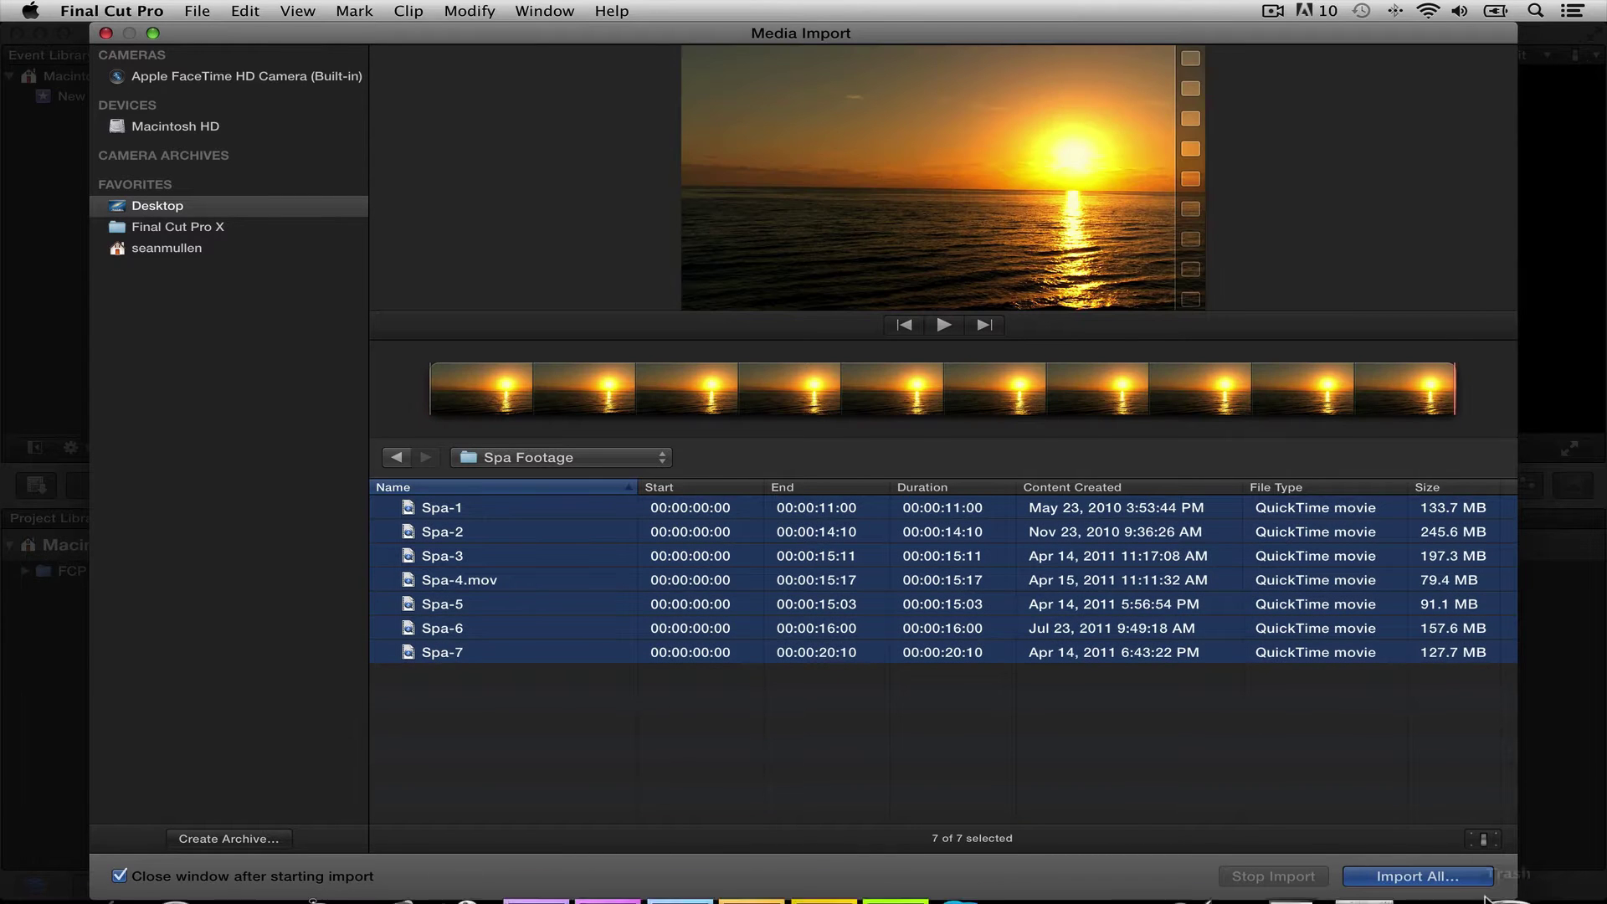
left_click(1426, 879)
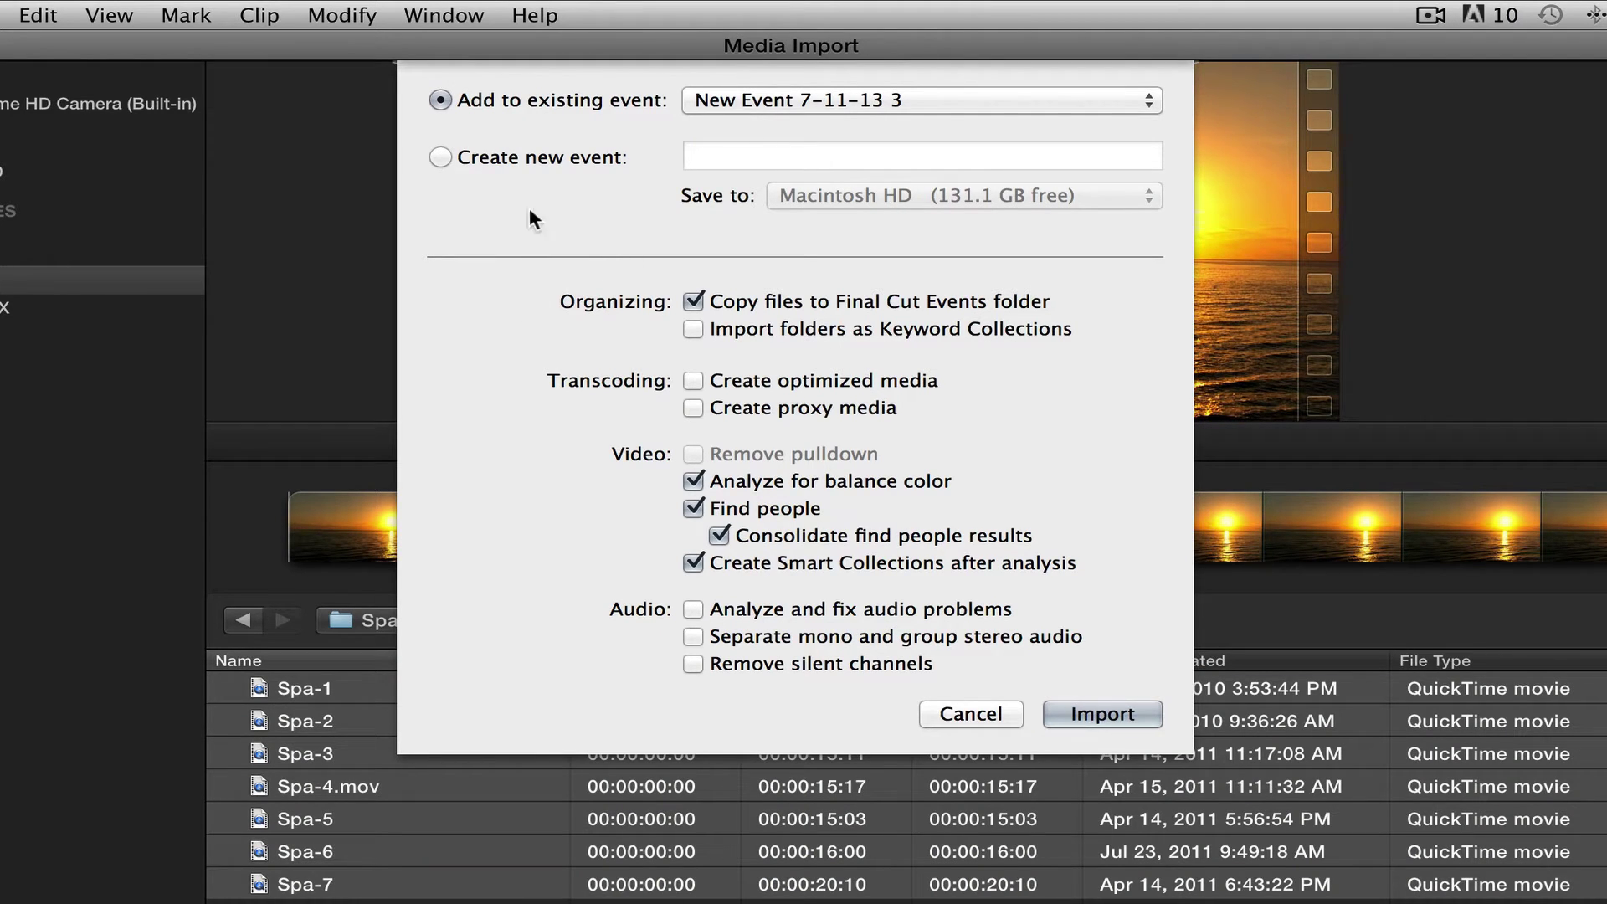
Send the import to a new event named 'Spa Footage'.
left_click(439, 158)
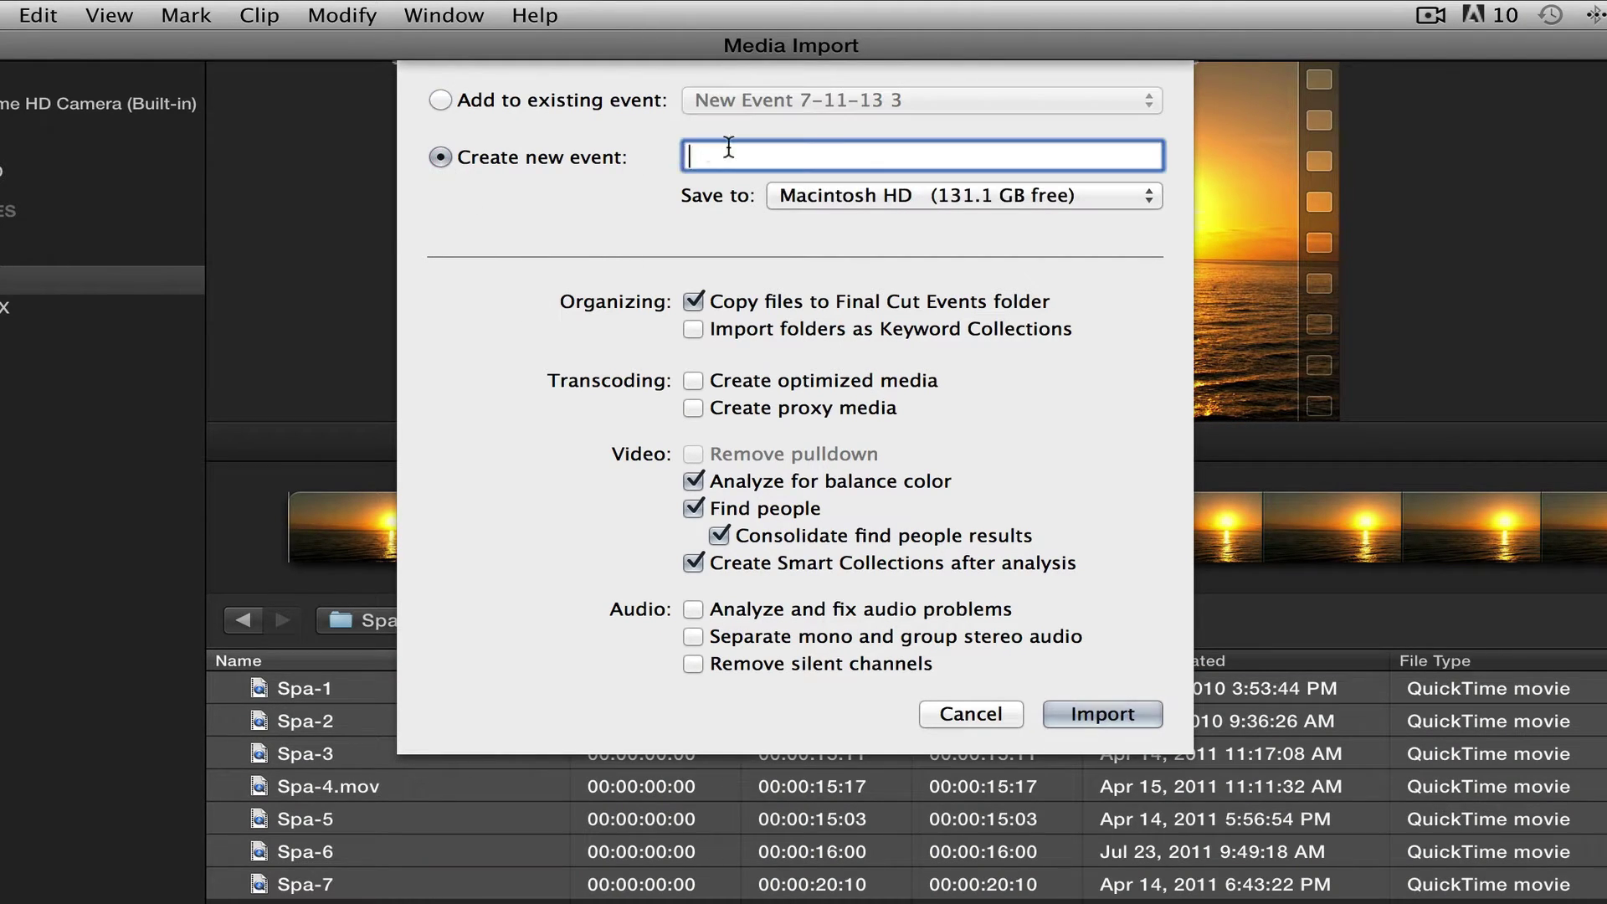
type("Spa Footage")
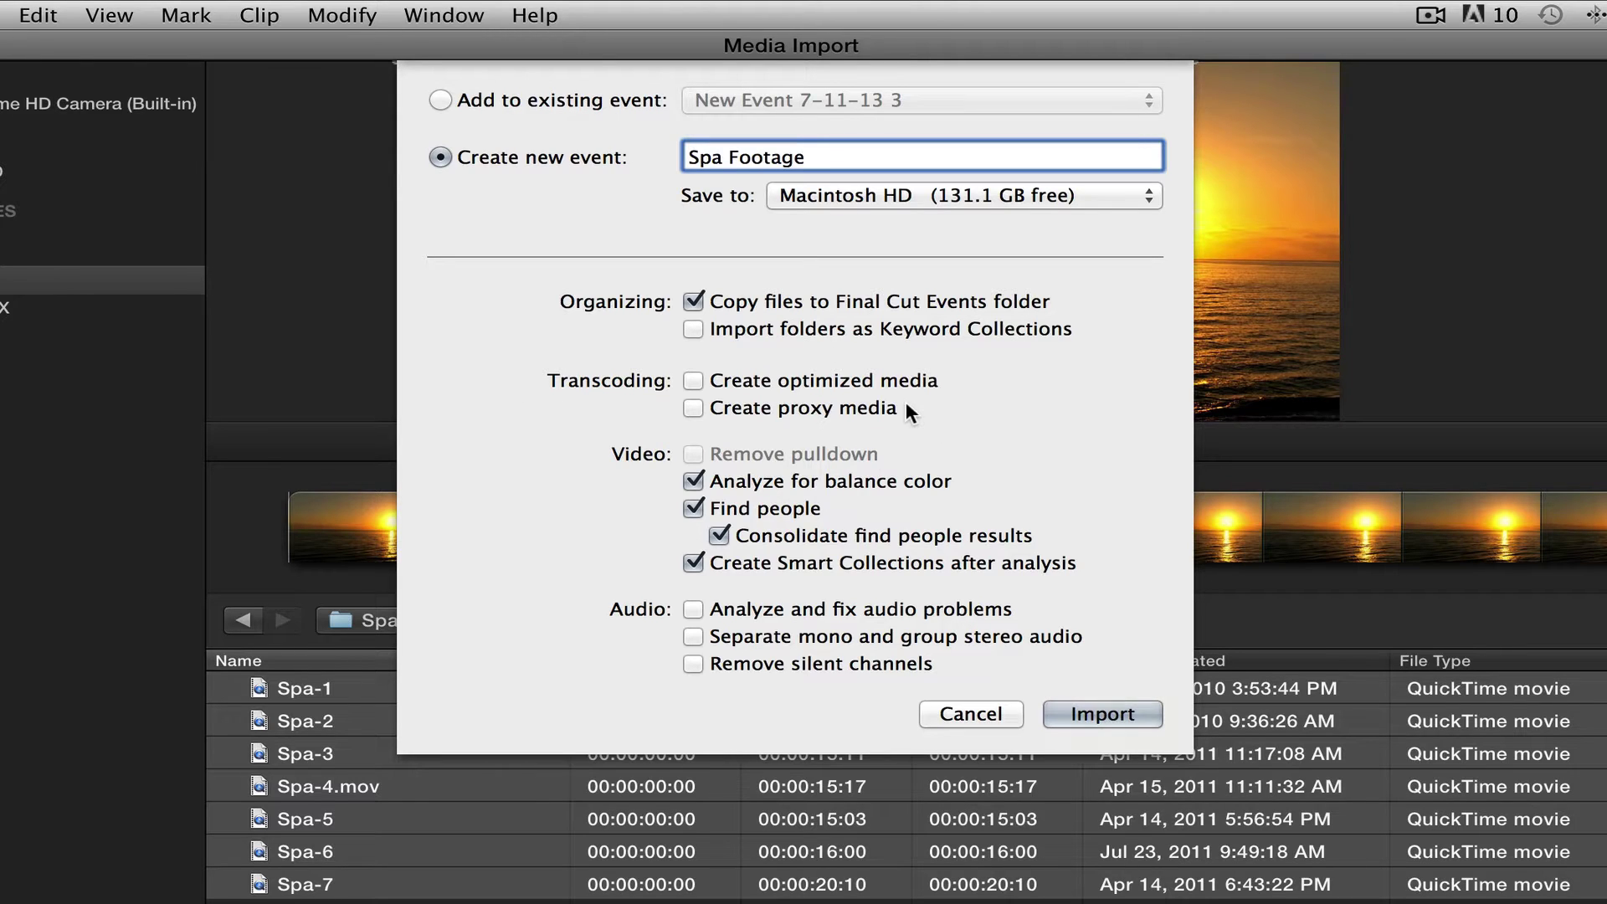
Clear the smart collection, consolidate and find-people options so only Analyze for balance color is on.
left_click(693, 563)
left_click(719, 535)
left_click(693, 508)
left_click(692, 482)
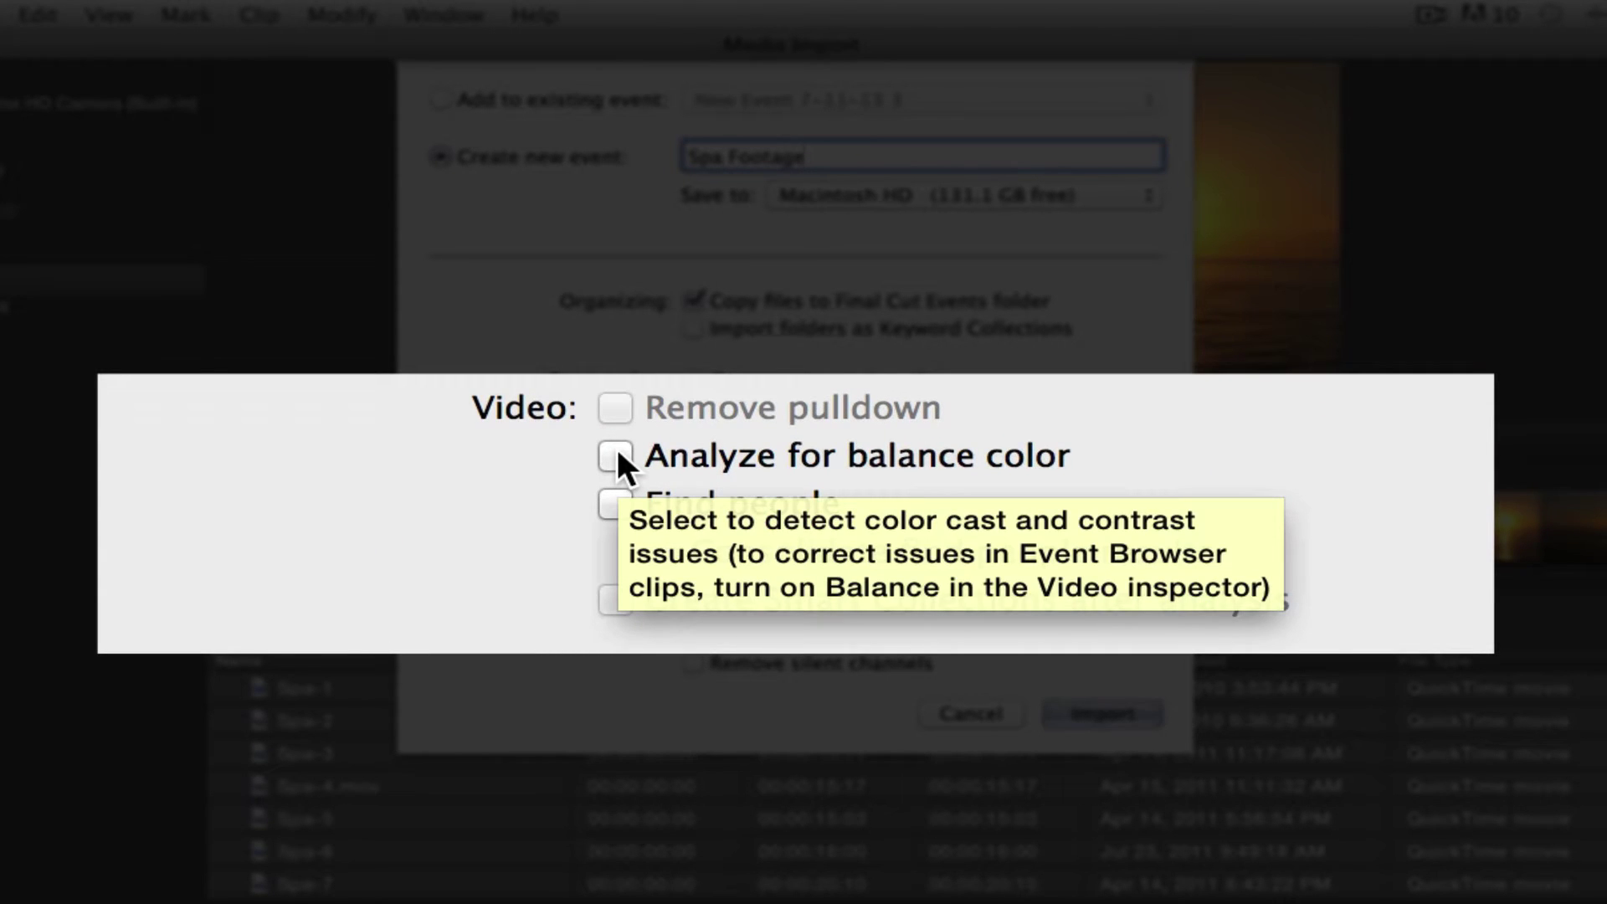
left_click(618, 452)
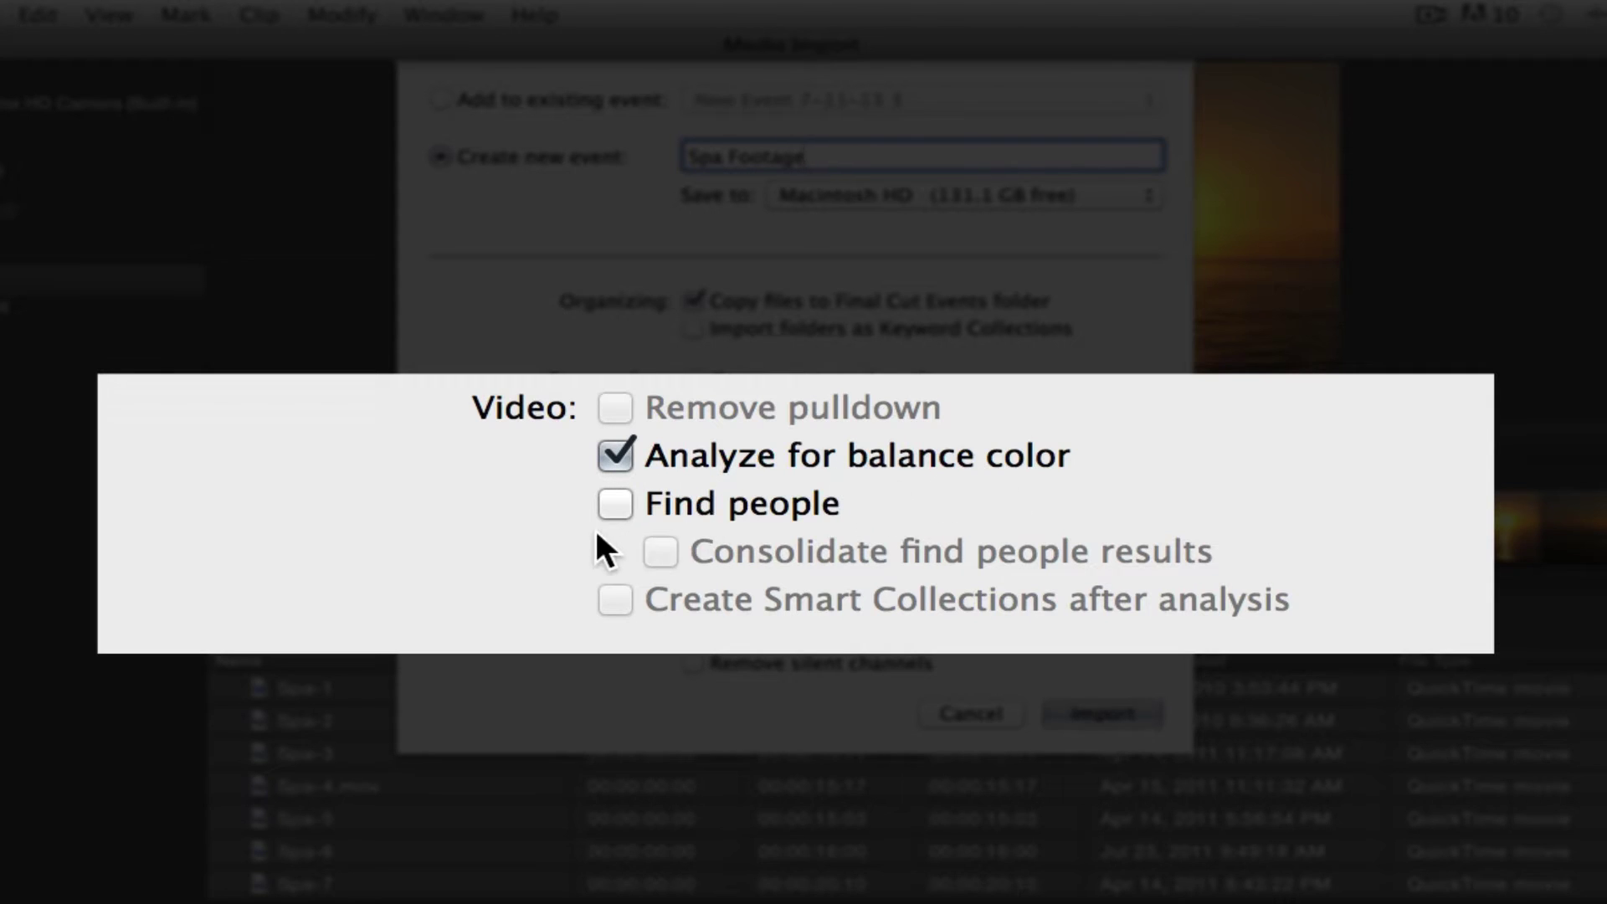
Turn on Find people, Consolidate find people results and Create Smart Collections after analysis.
left_click(615, 503)
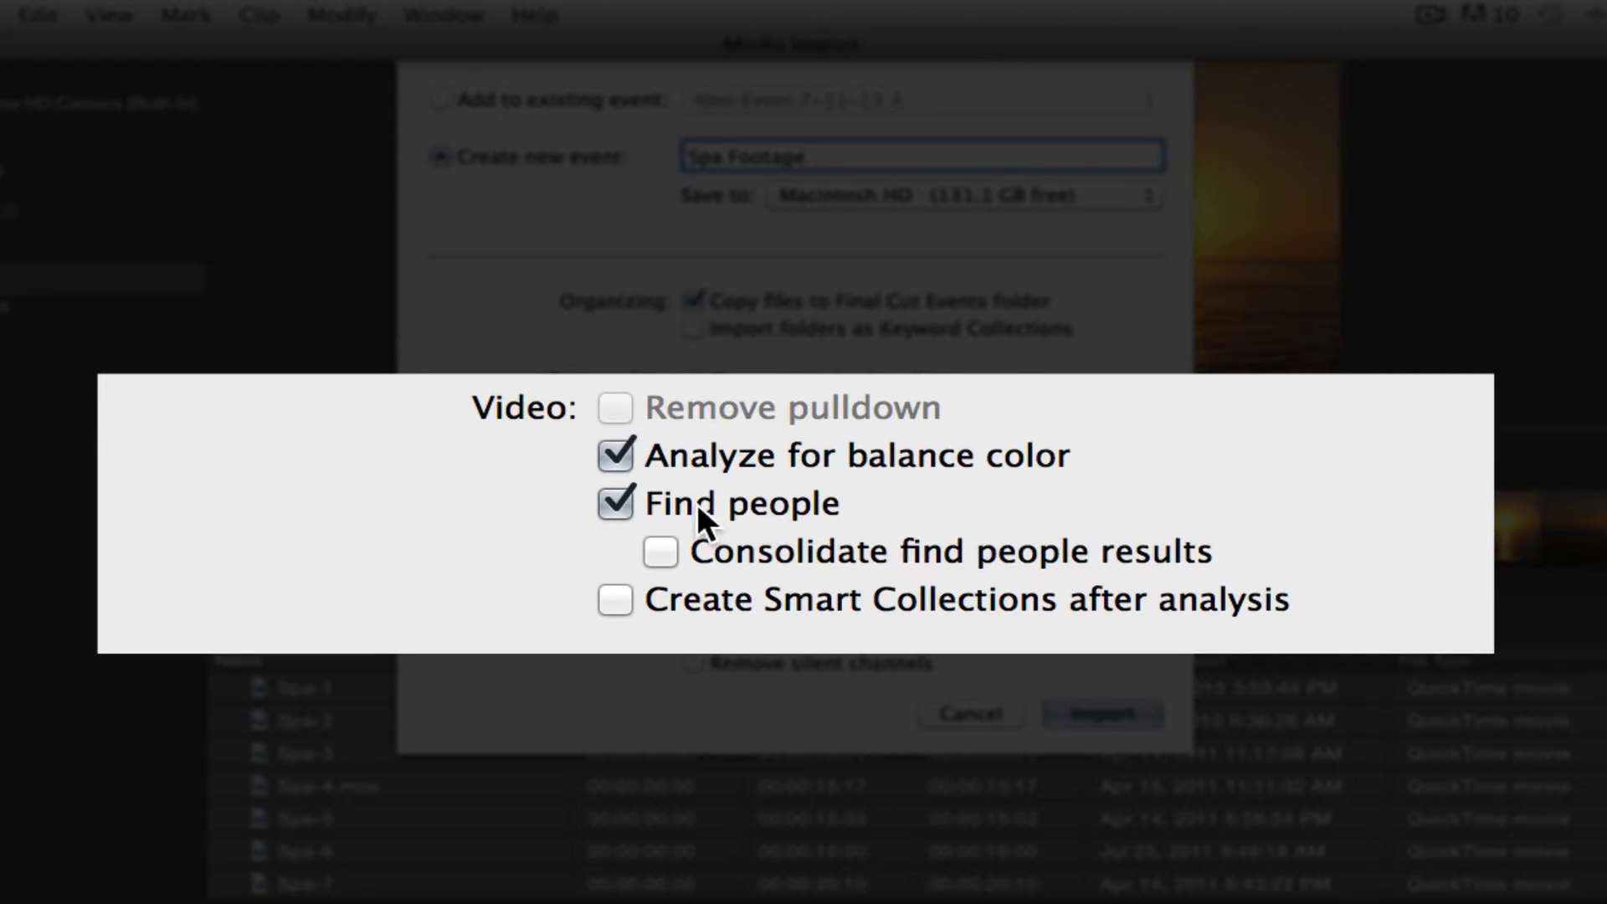
left_click(661, 549)
left_click(609, 601)
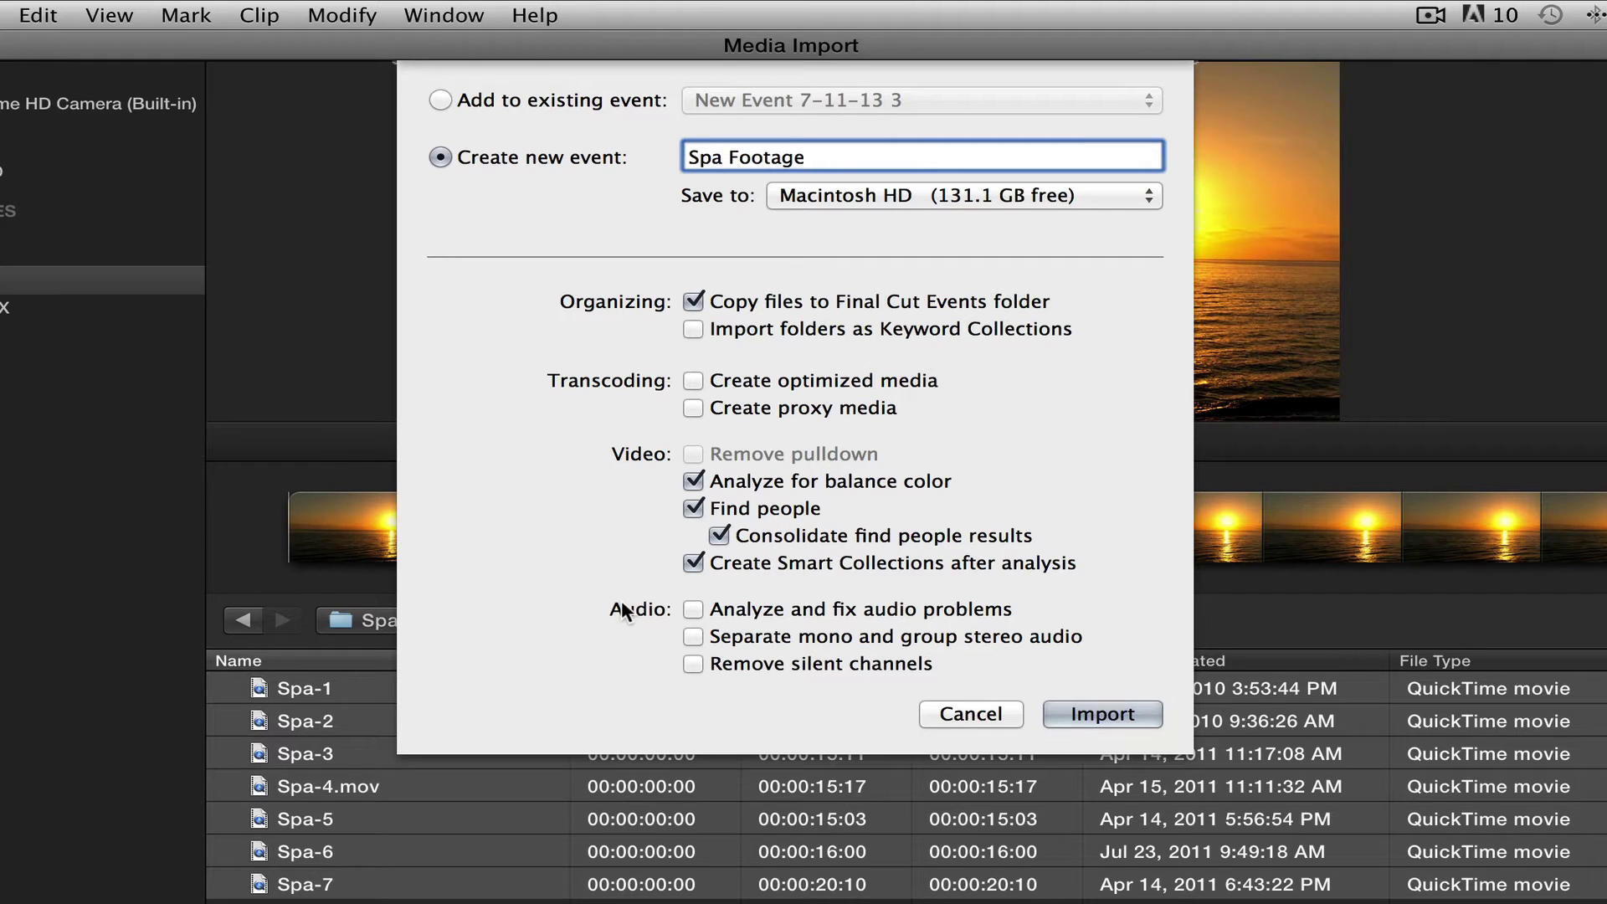
Start importing the seven Spa clips with these analysis settings.
left_click(1105, 710)
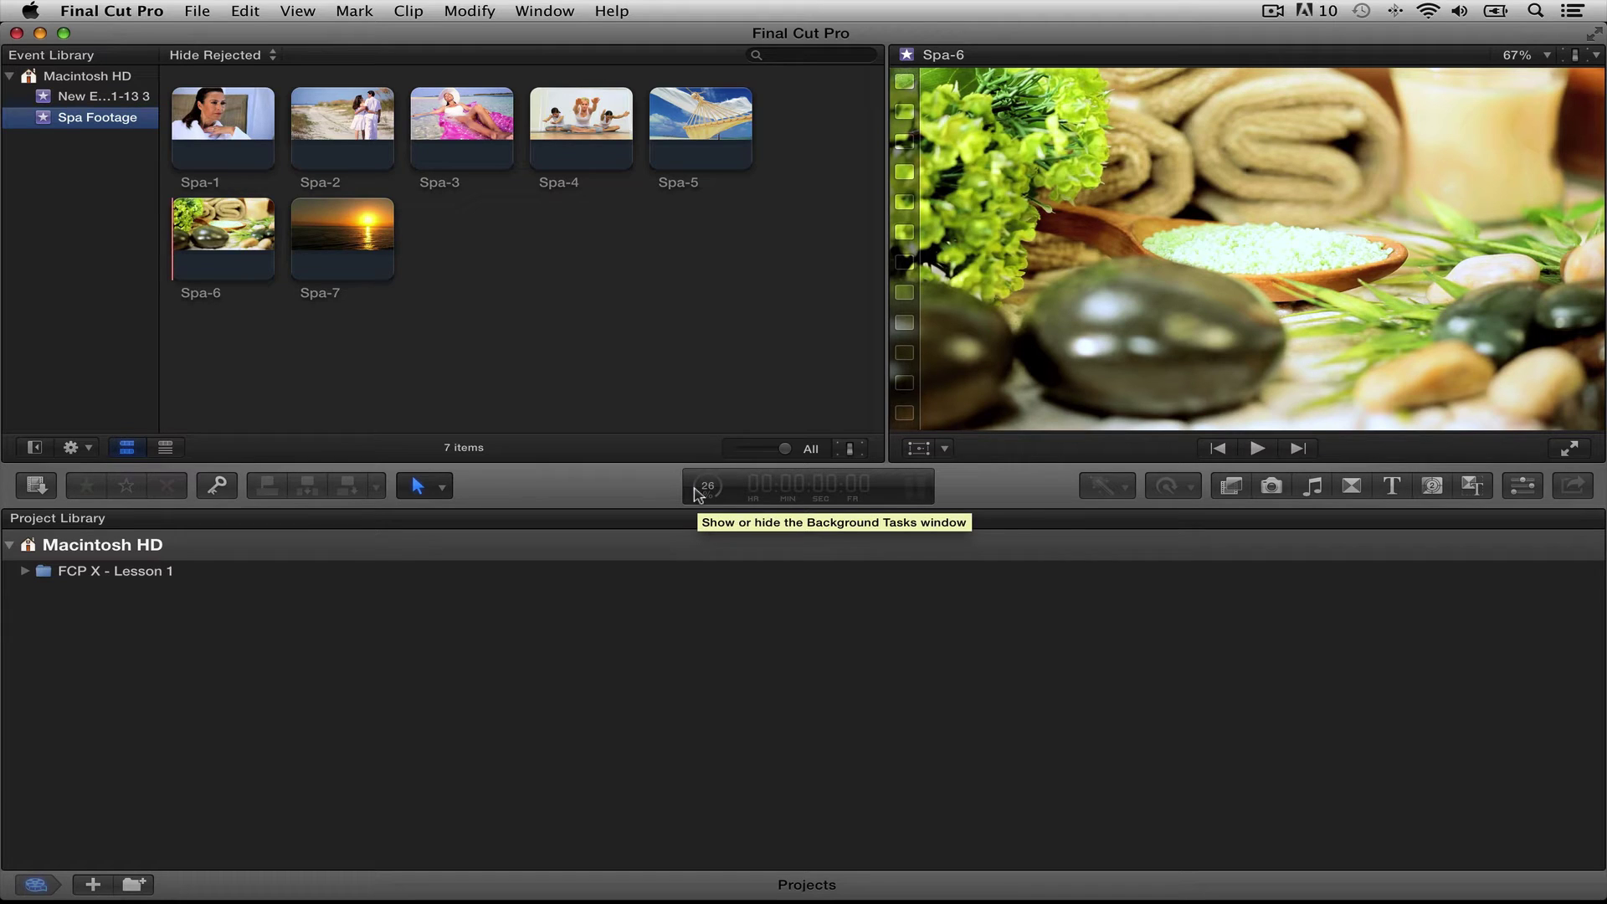
Watch the Transcoding and Analysis progress in Background Tasks until the People collections are generated.
left_click(705, 487)
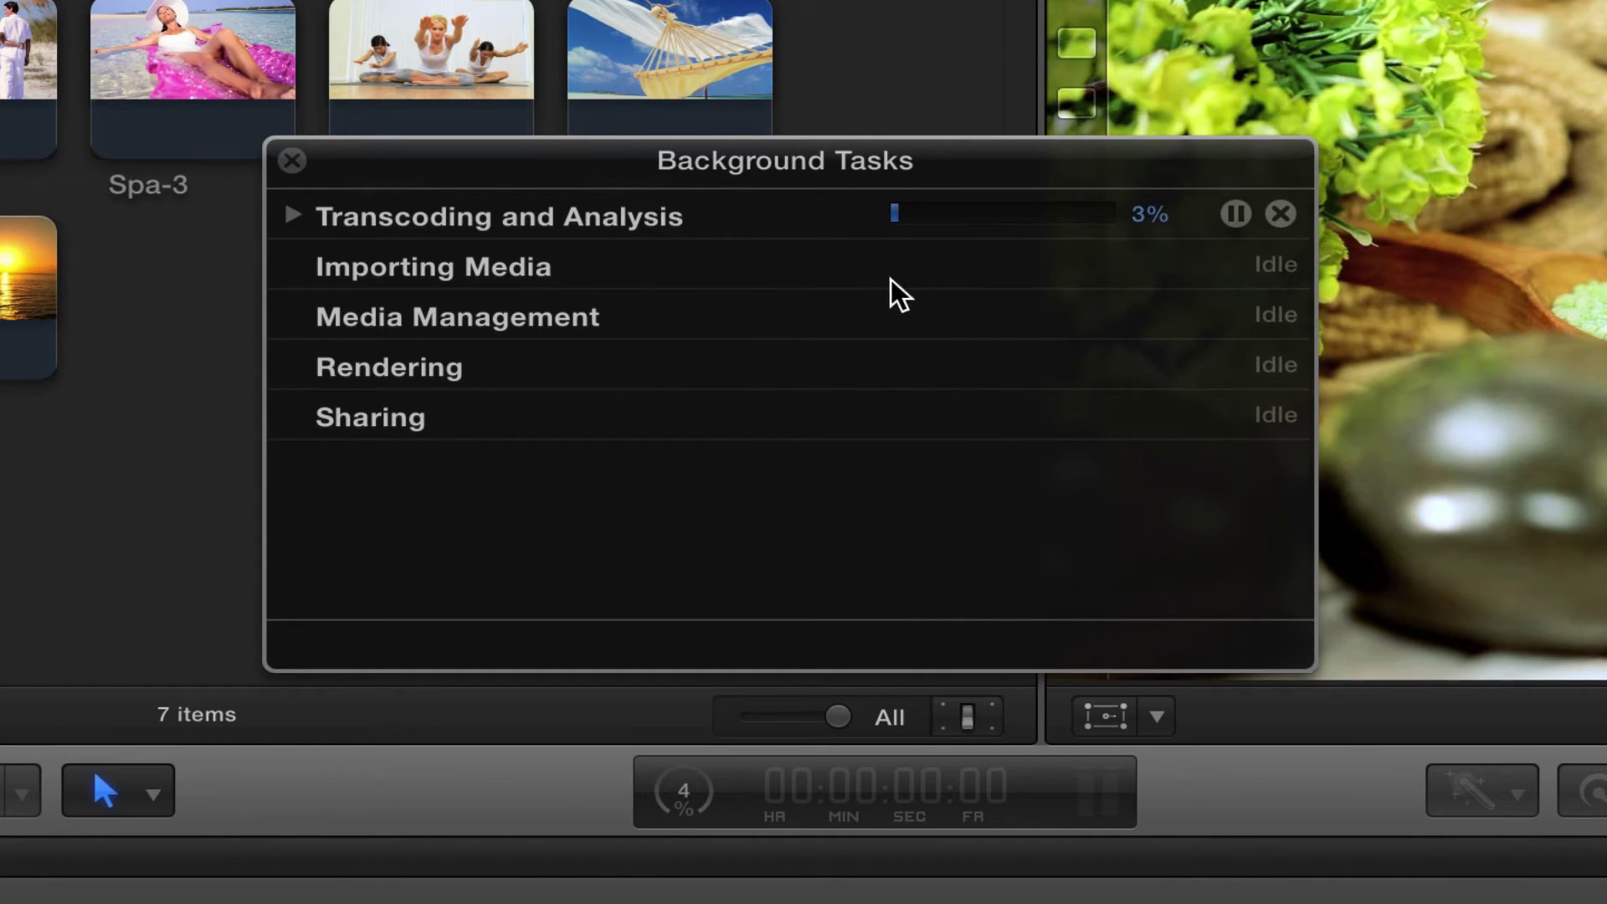
left_click(293, 216)
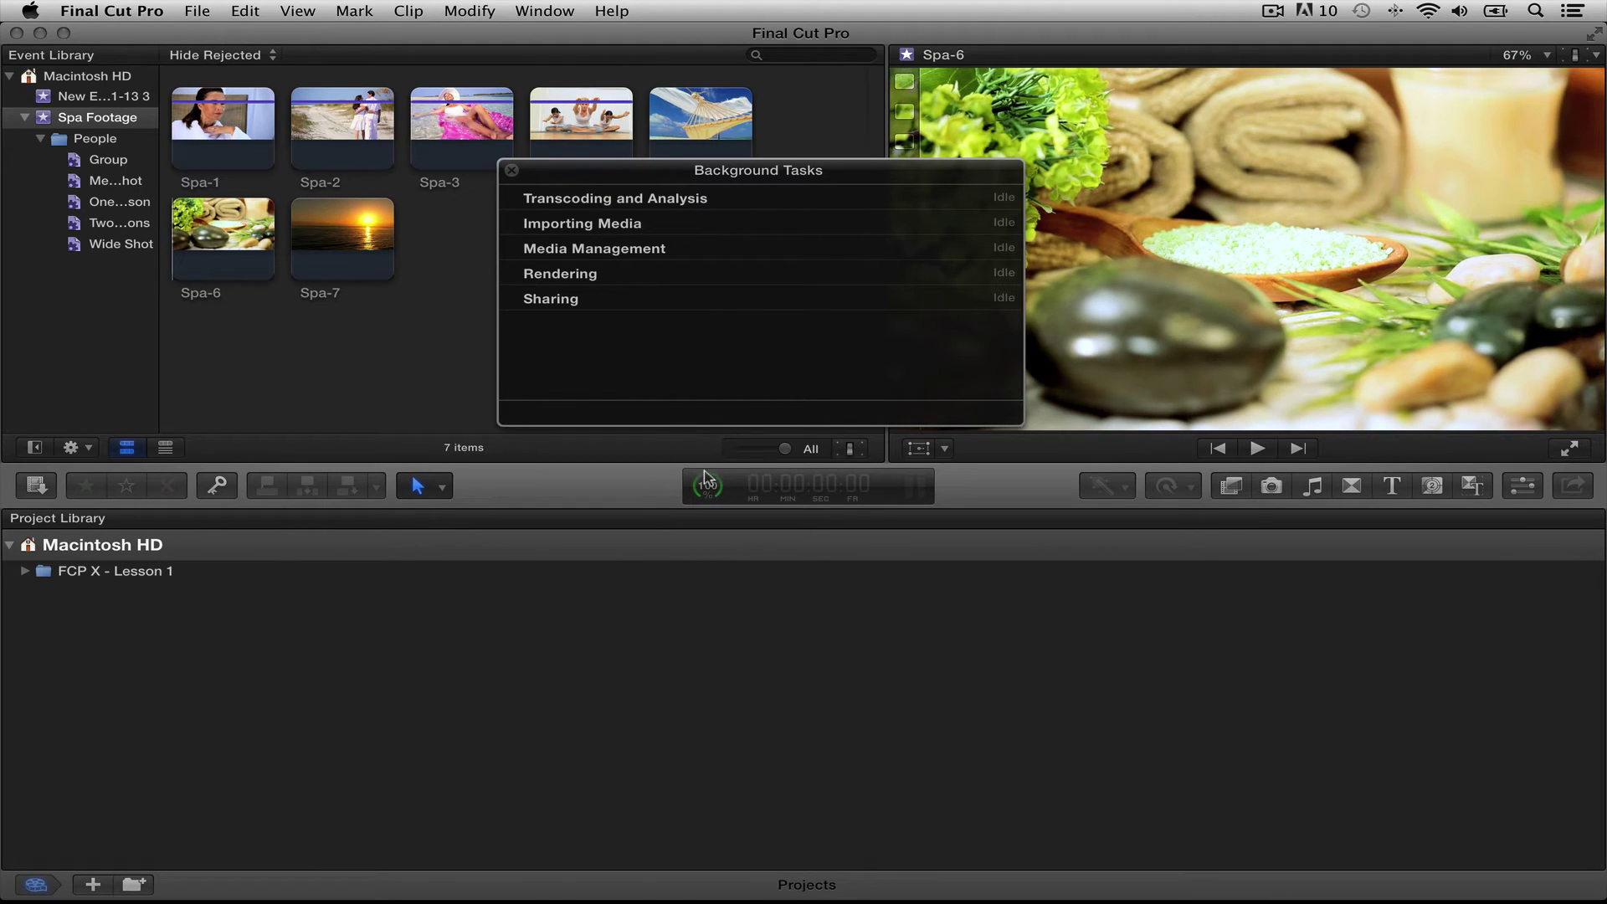
Close Background Tasks and expand the Spa Footage event's People folder.
left_click(511, 171)
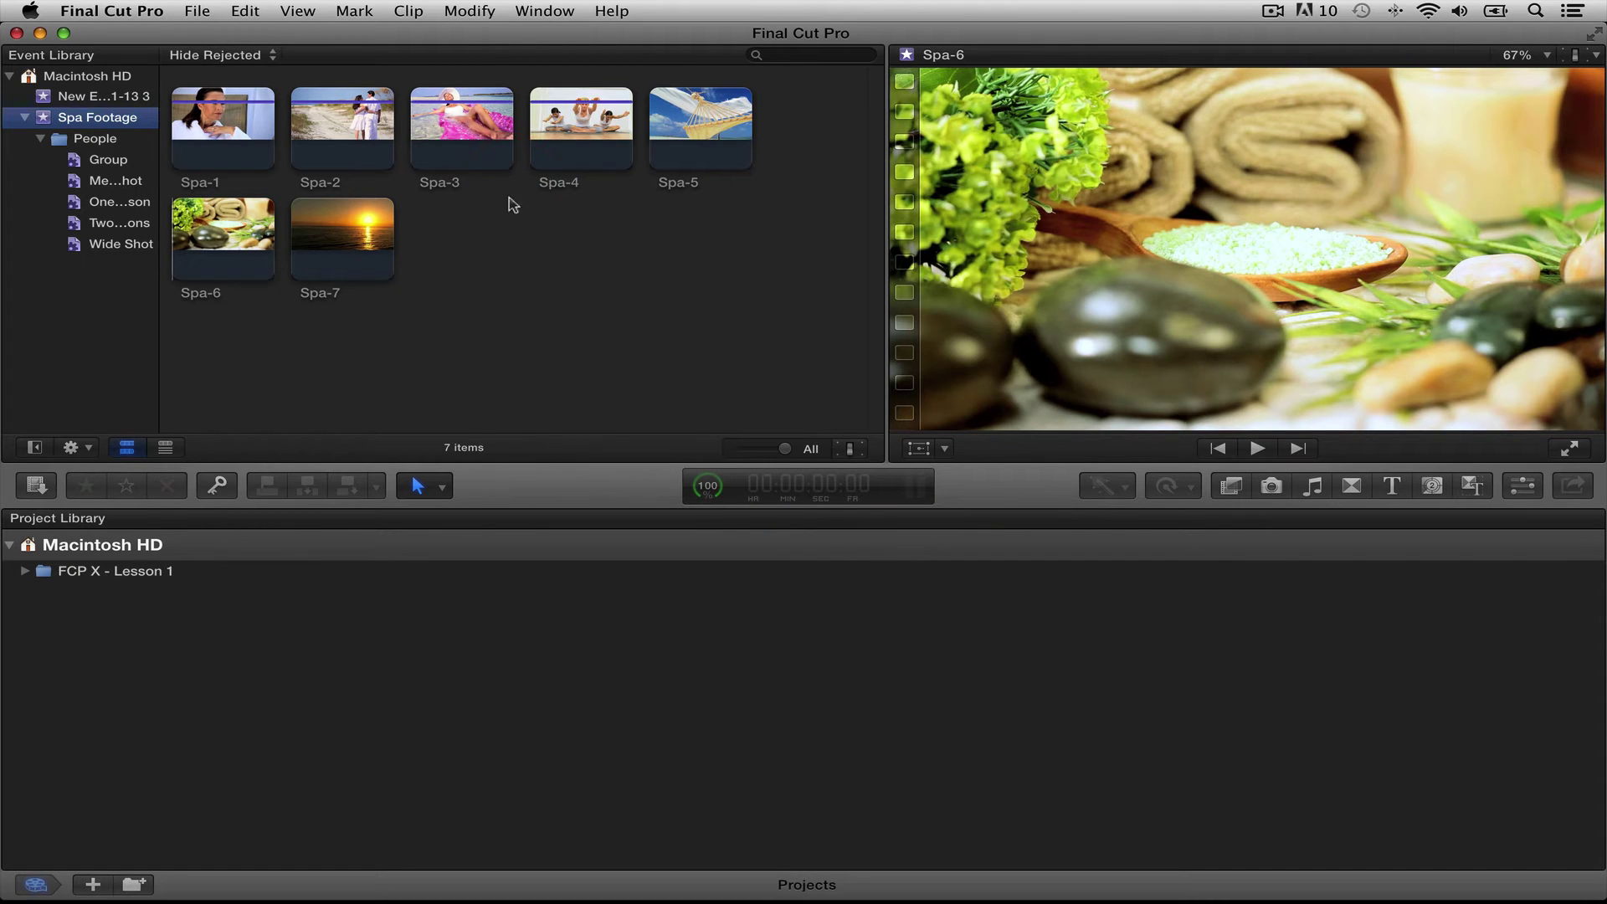
left_click(40, 139)
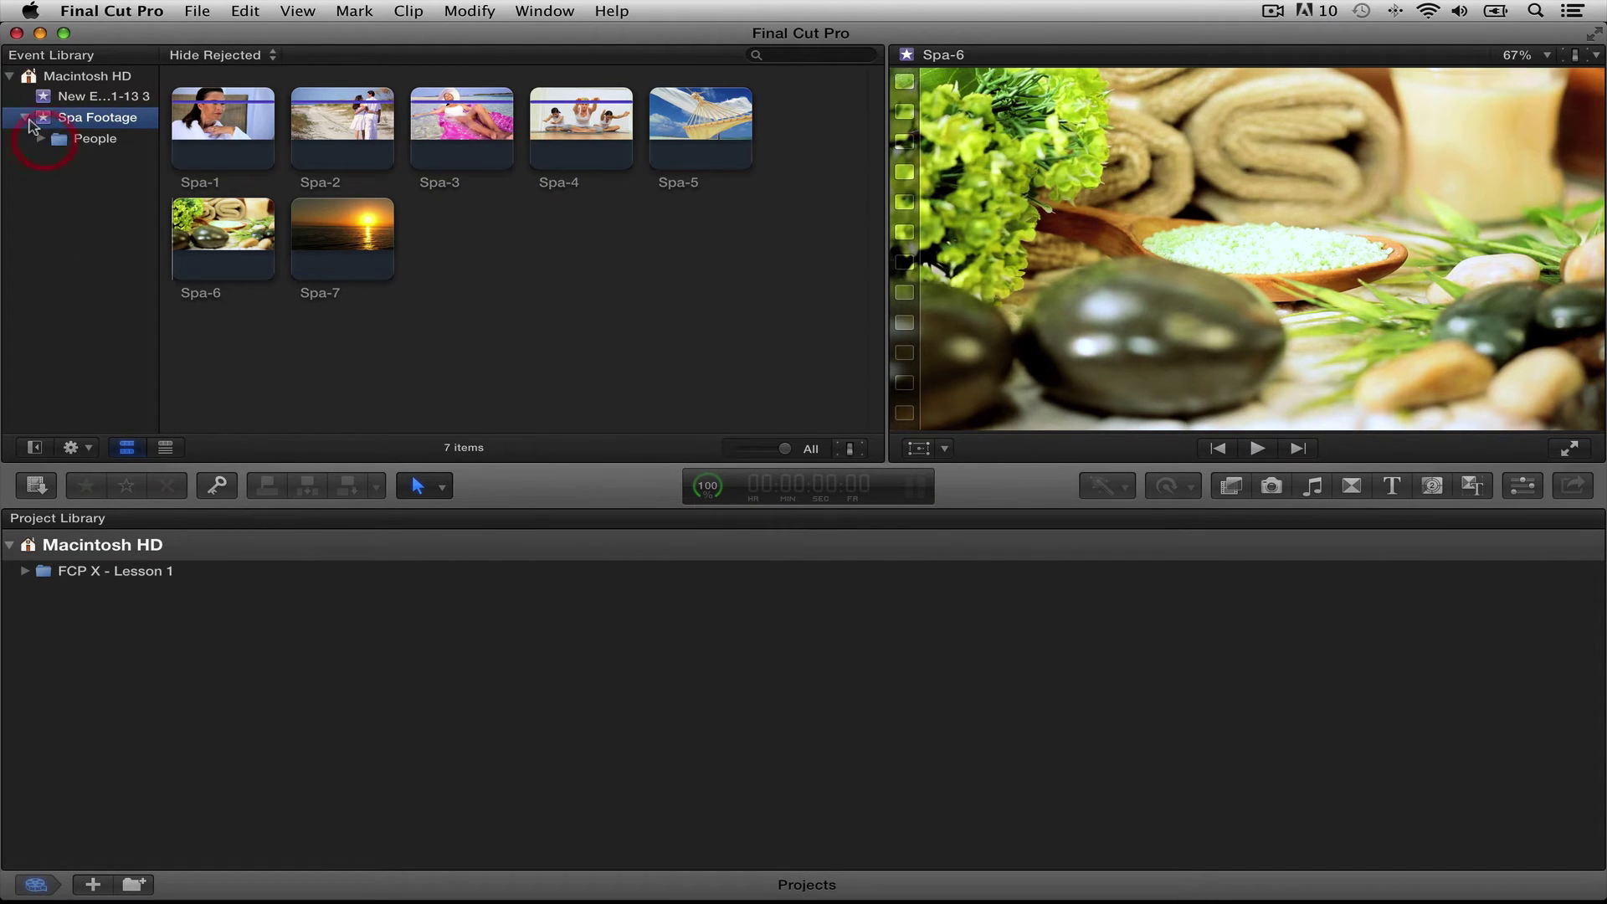
left_click(24, 118)
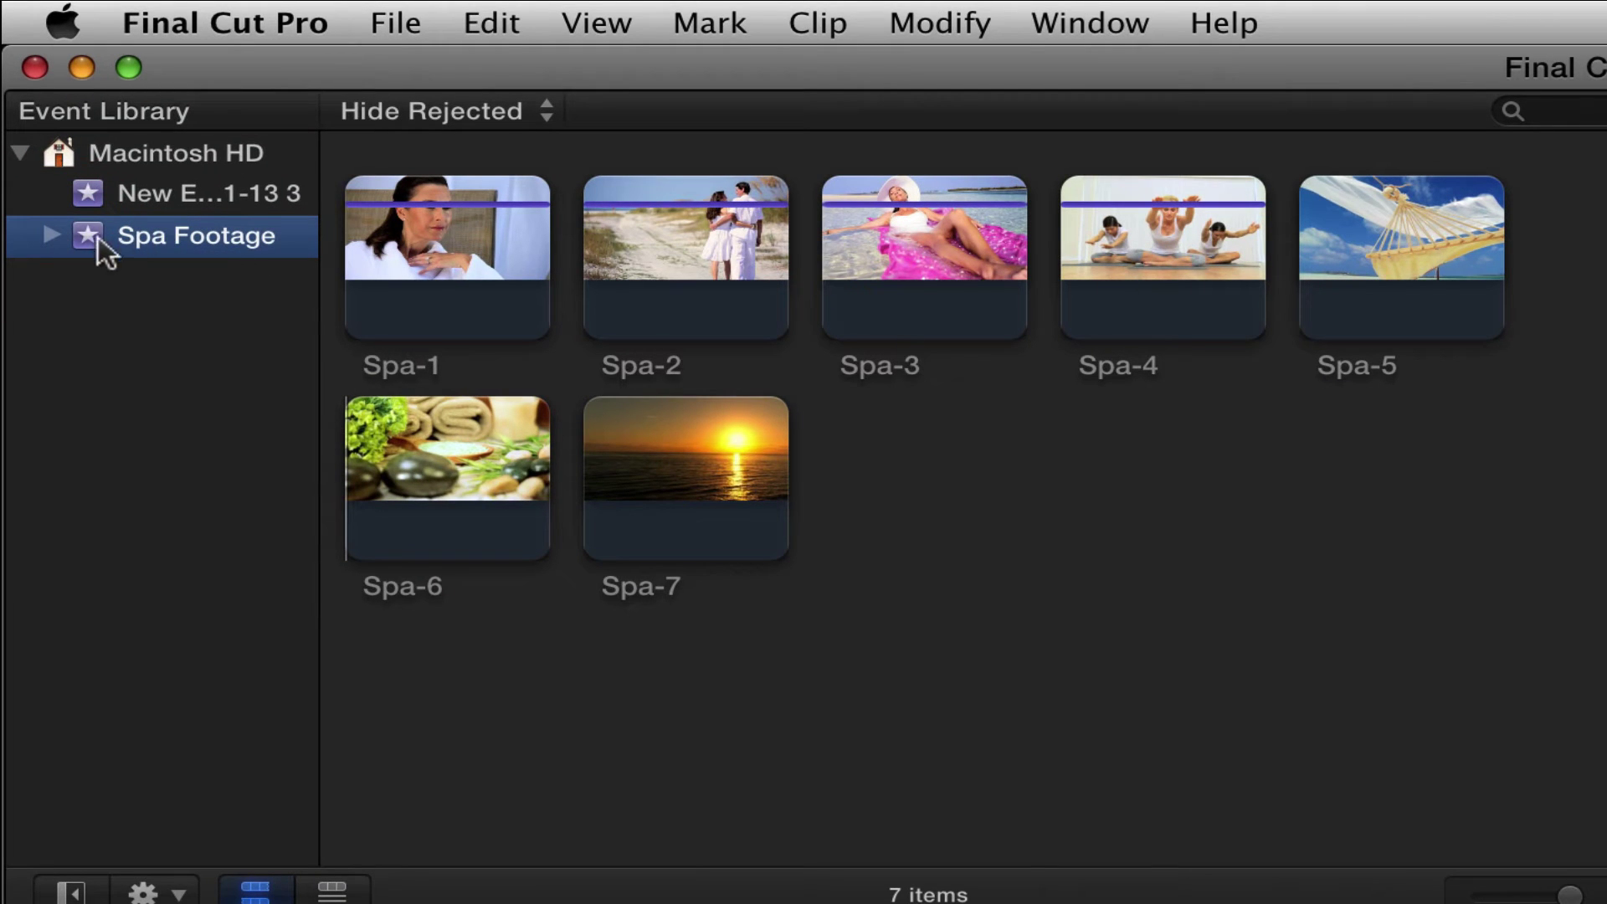
left_click(48, 236)
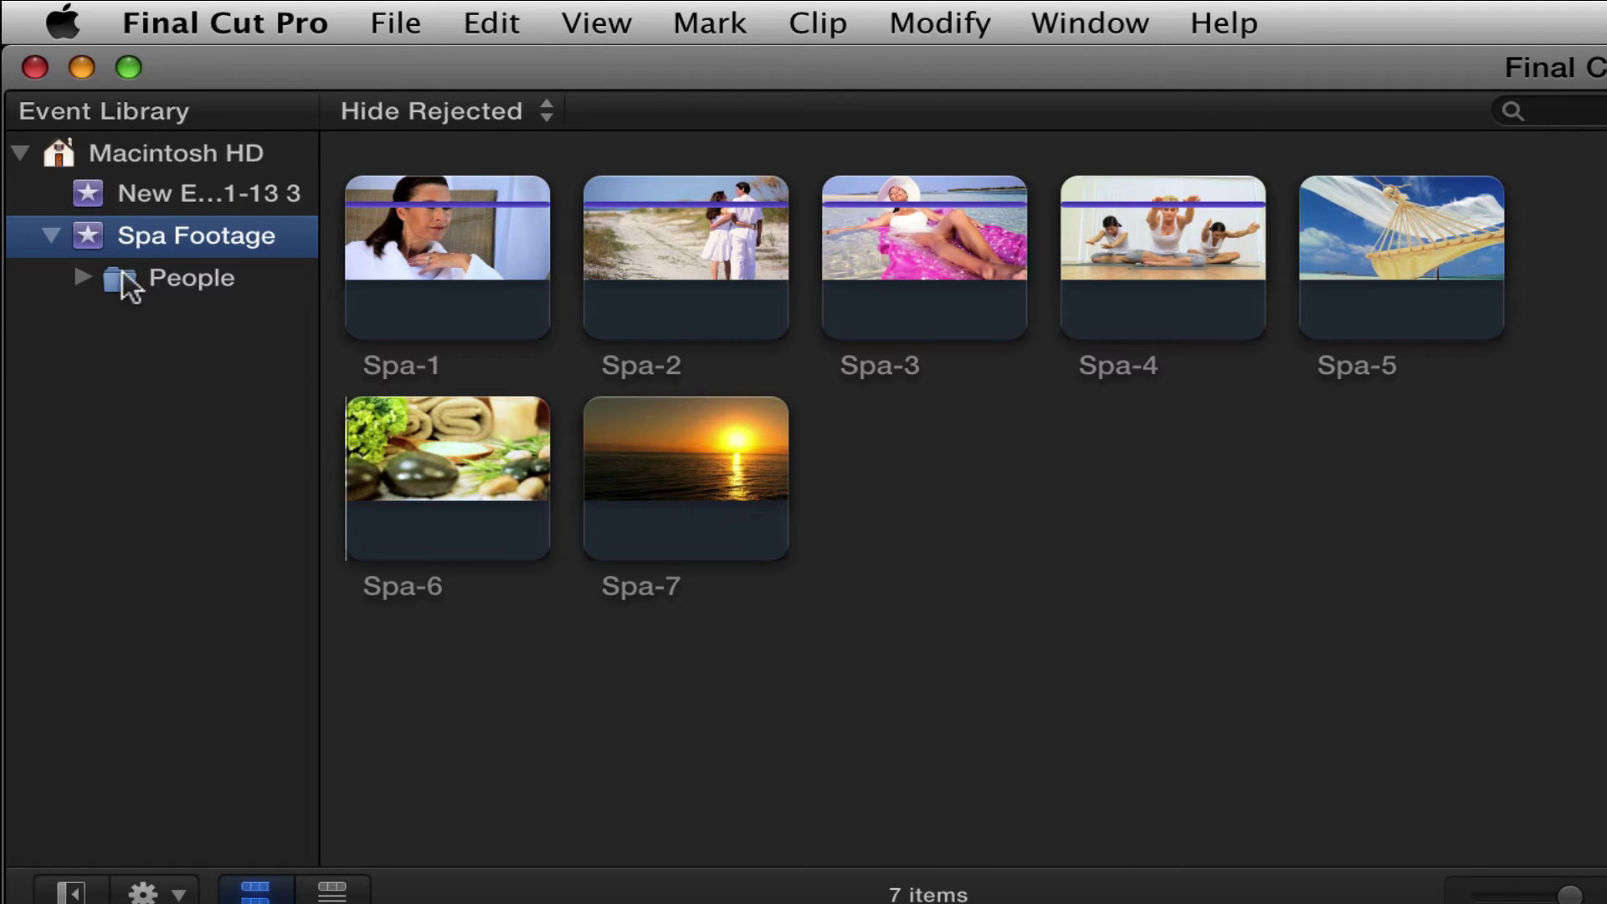
left_click(82, 279)
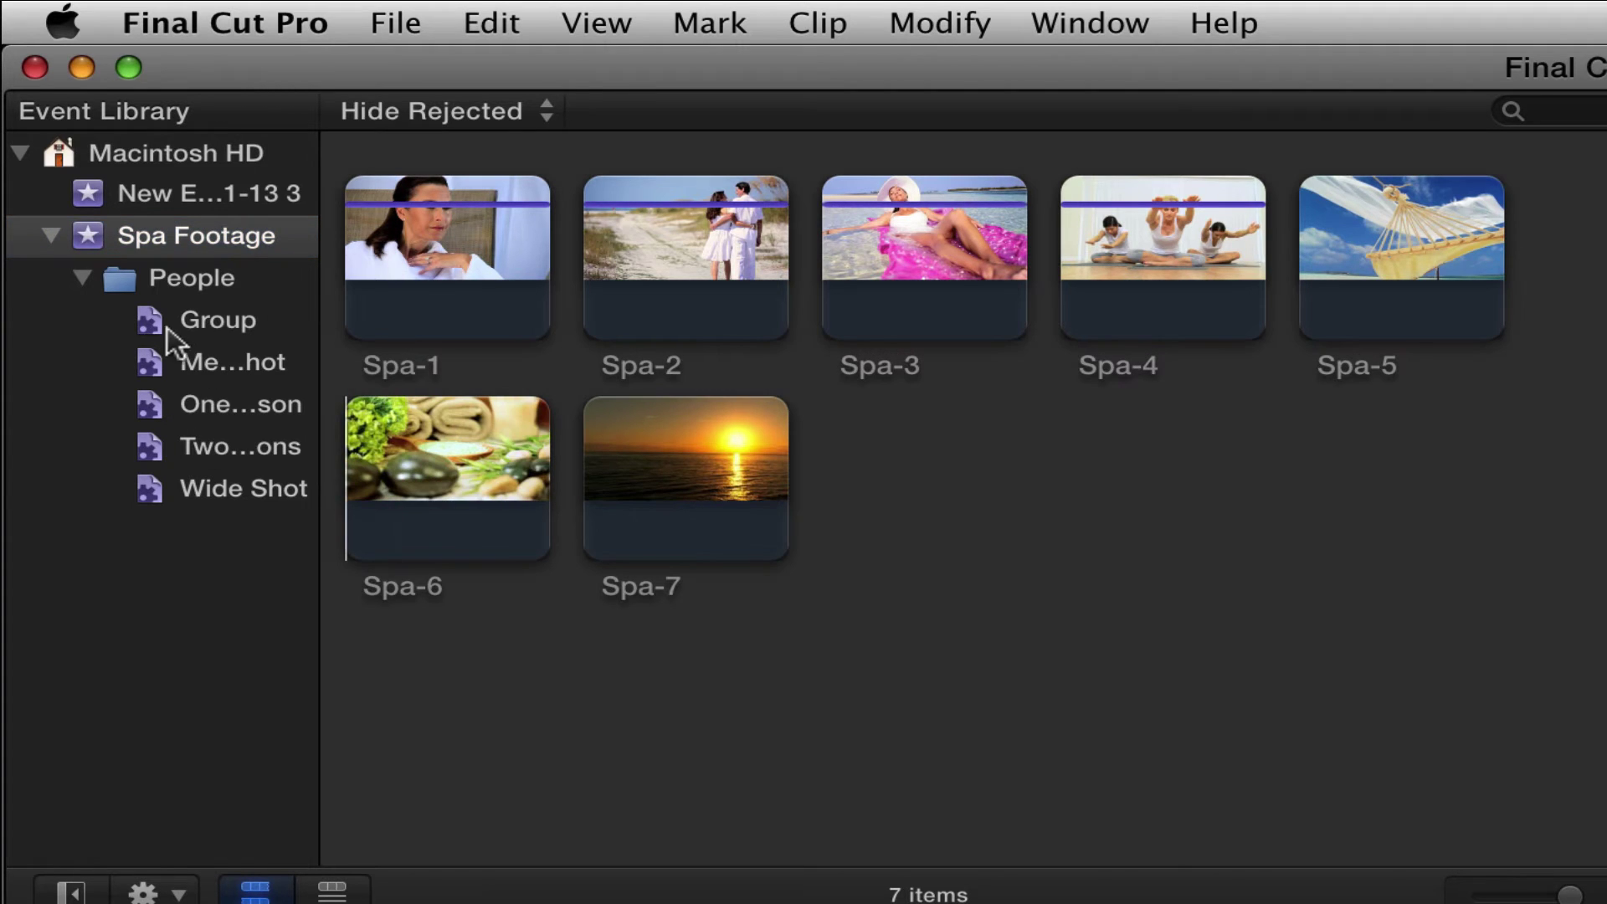
left_click(348, 209)
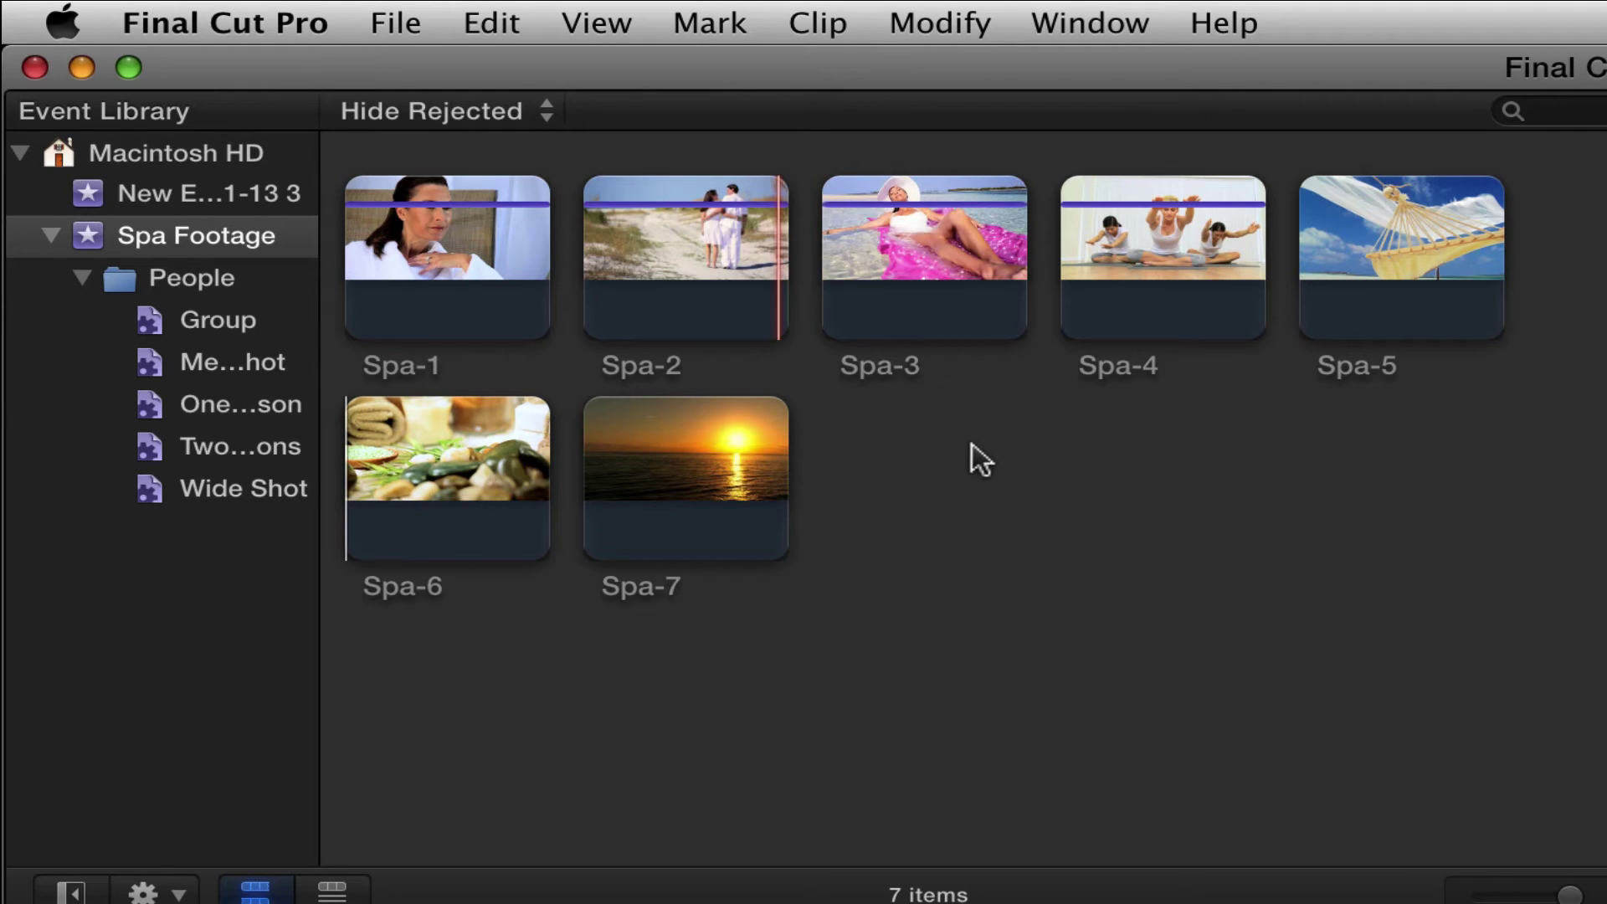
Browse the Group, Two Persons and Wide Shot collections, then show all seven Spa Footage clips.
left_click(198, 328)
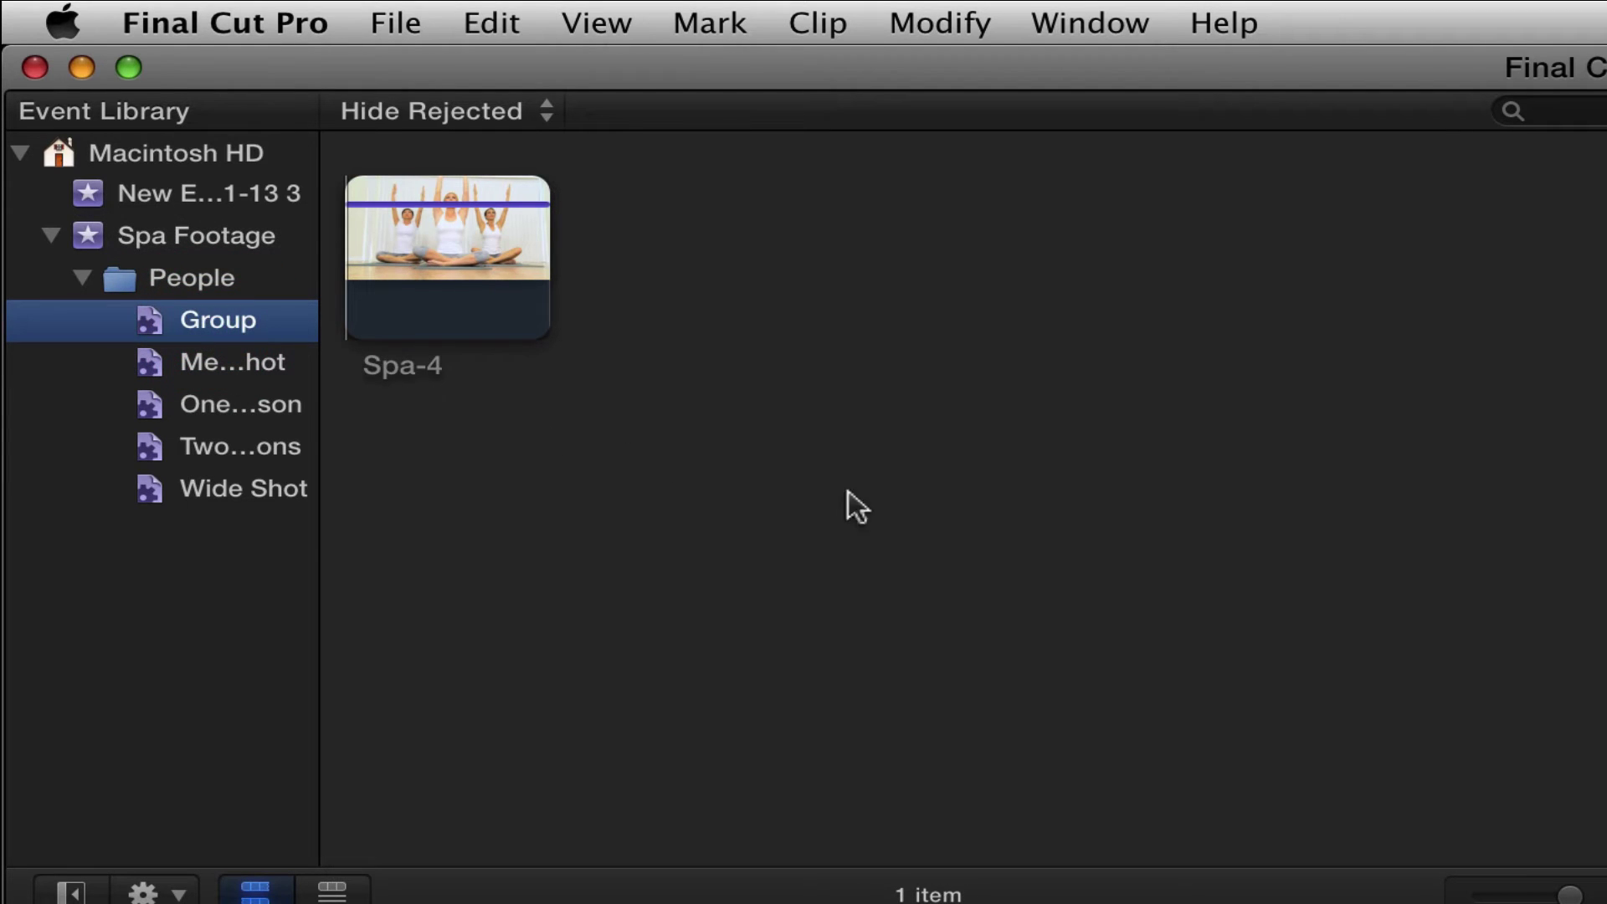
left_click(201, 365)
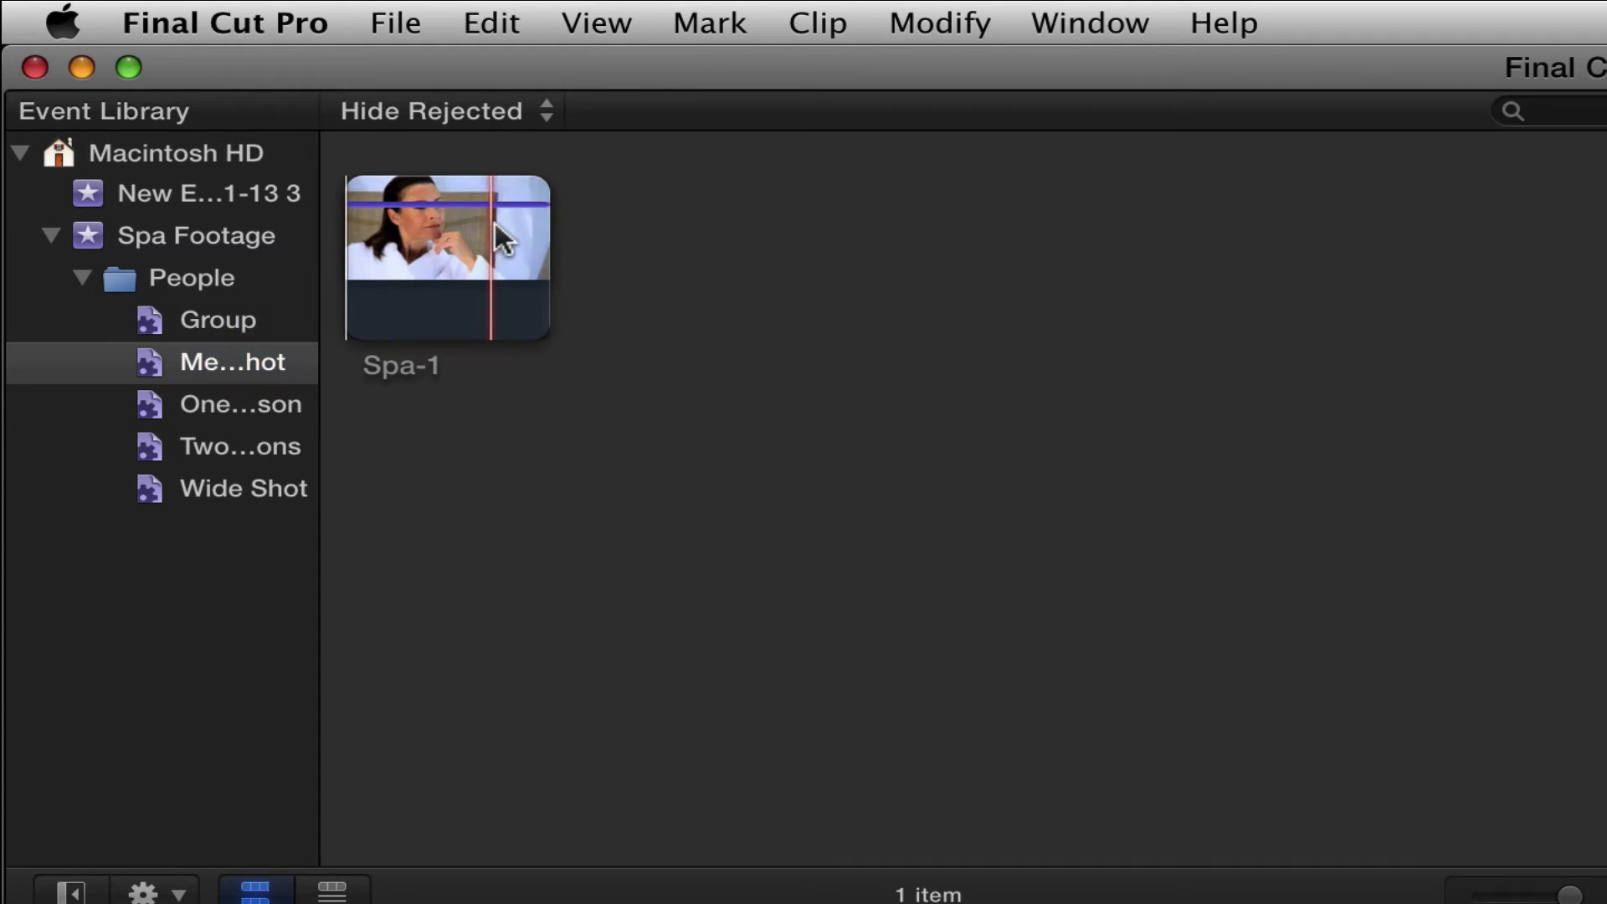
left_click(201, 410)
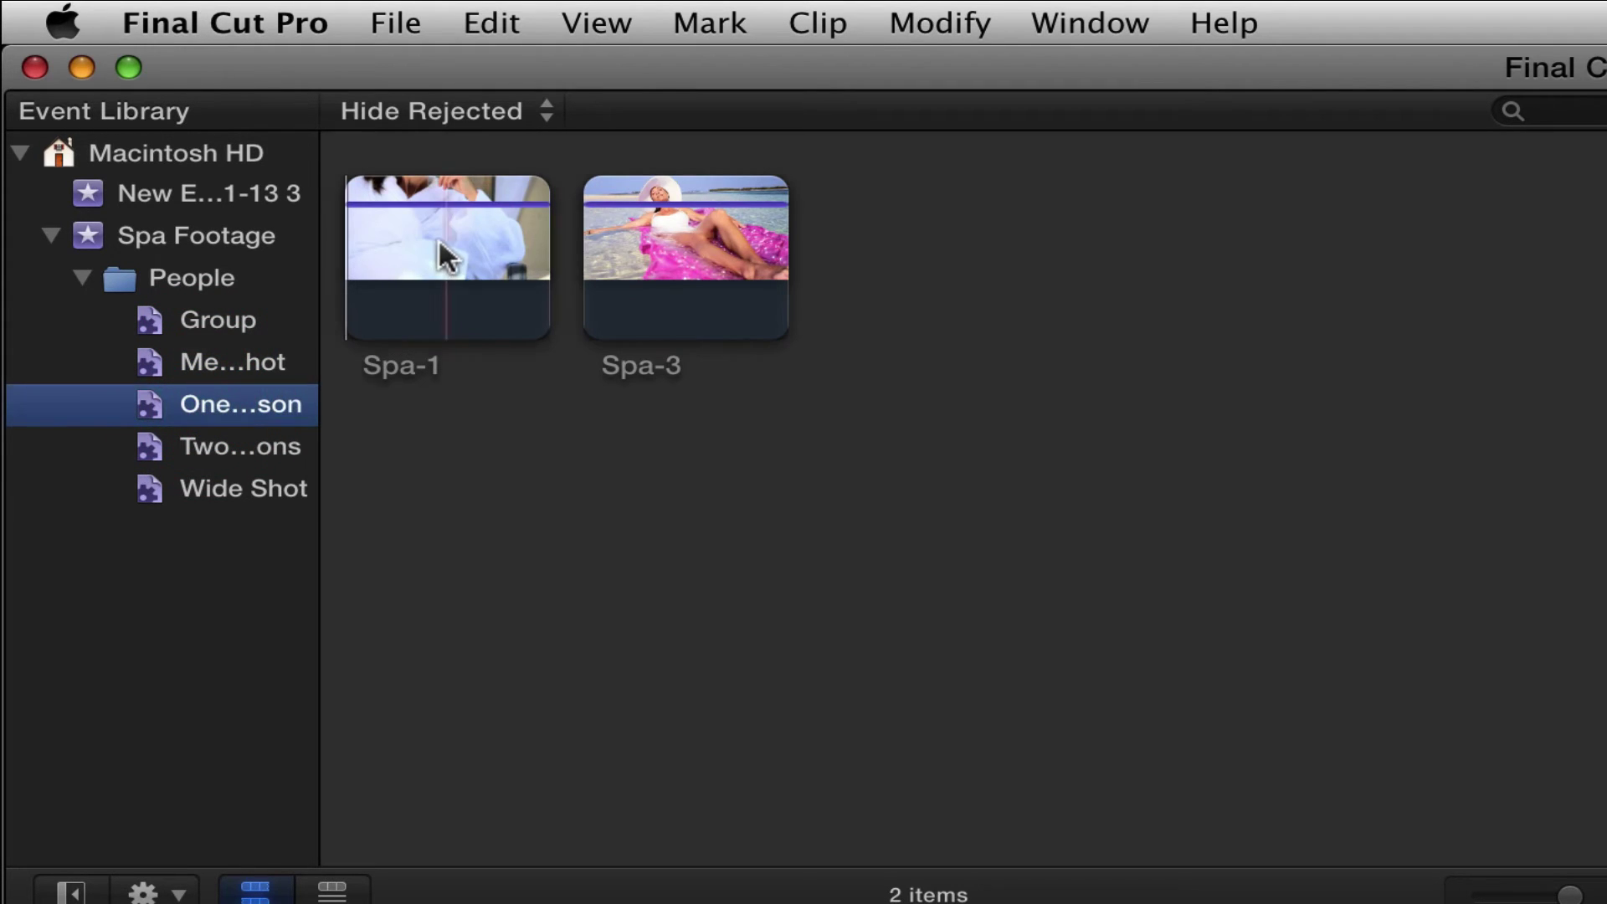
left_click(194, 446)
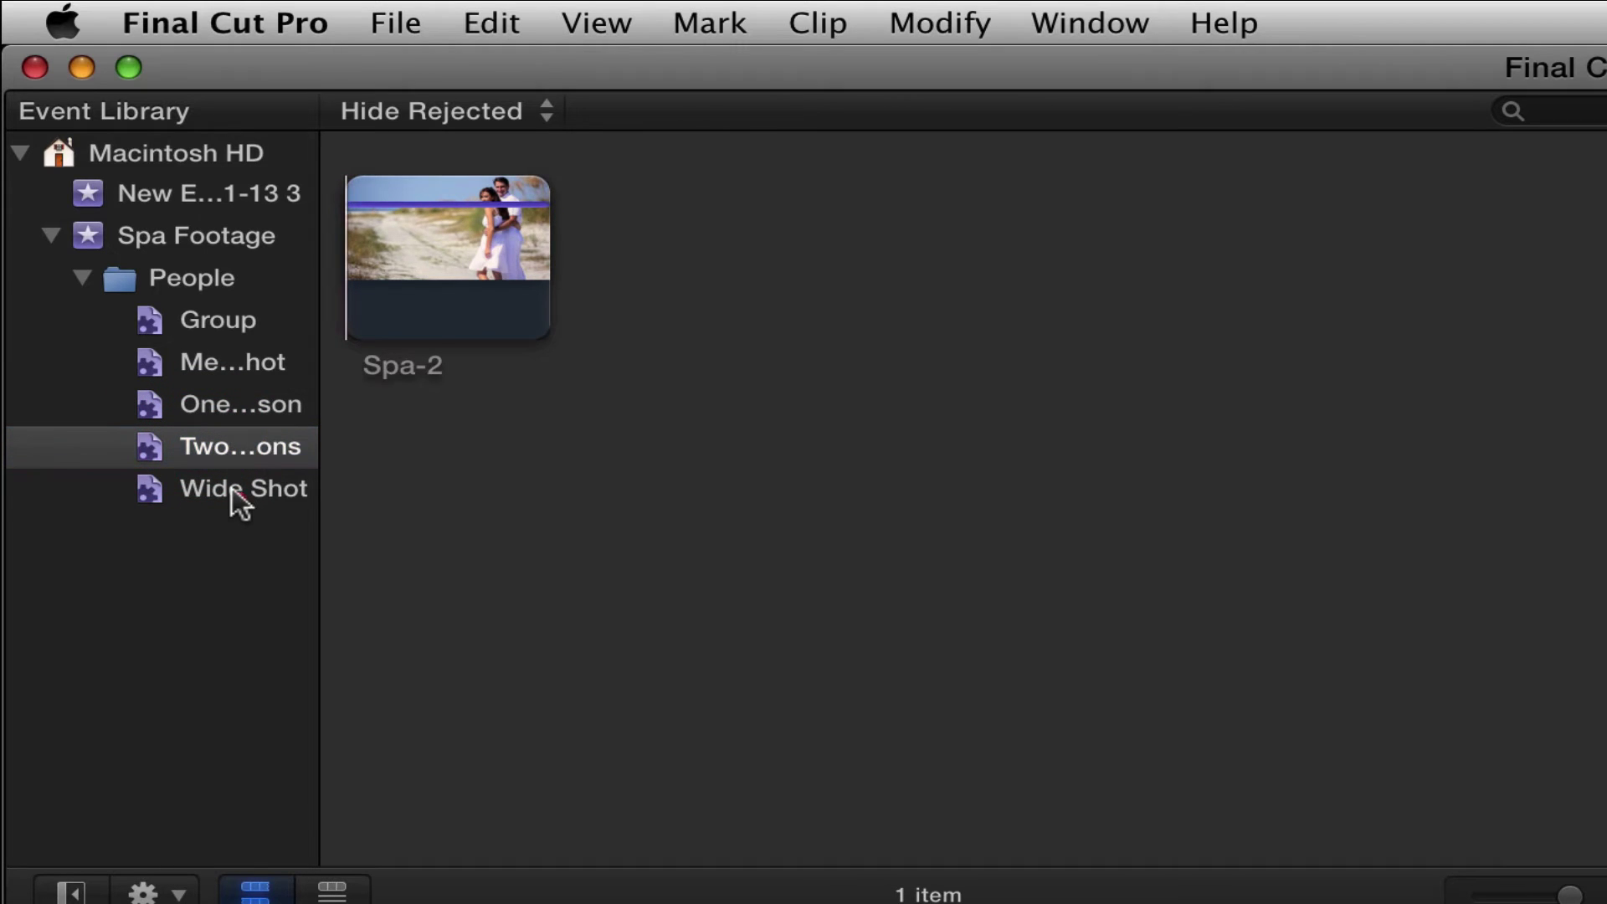
left_click(237, 492)
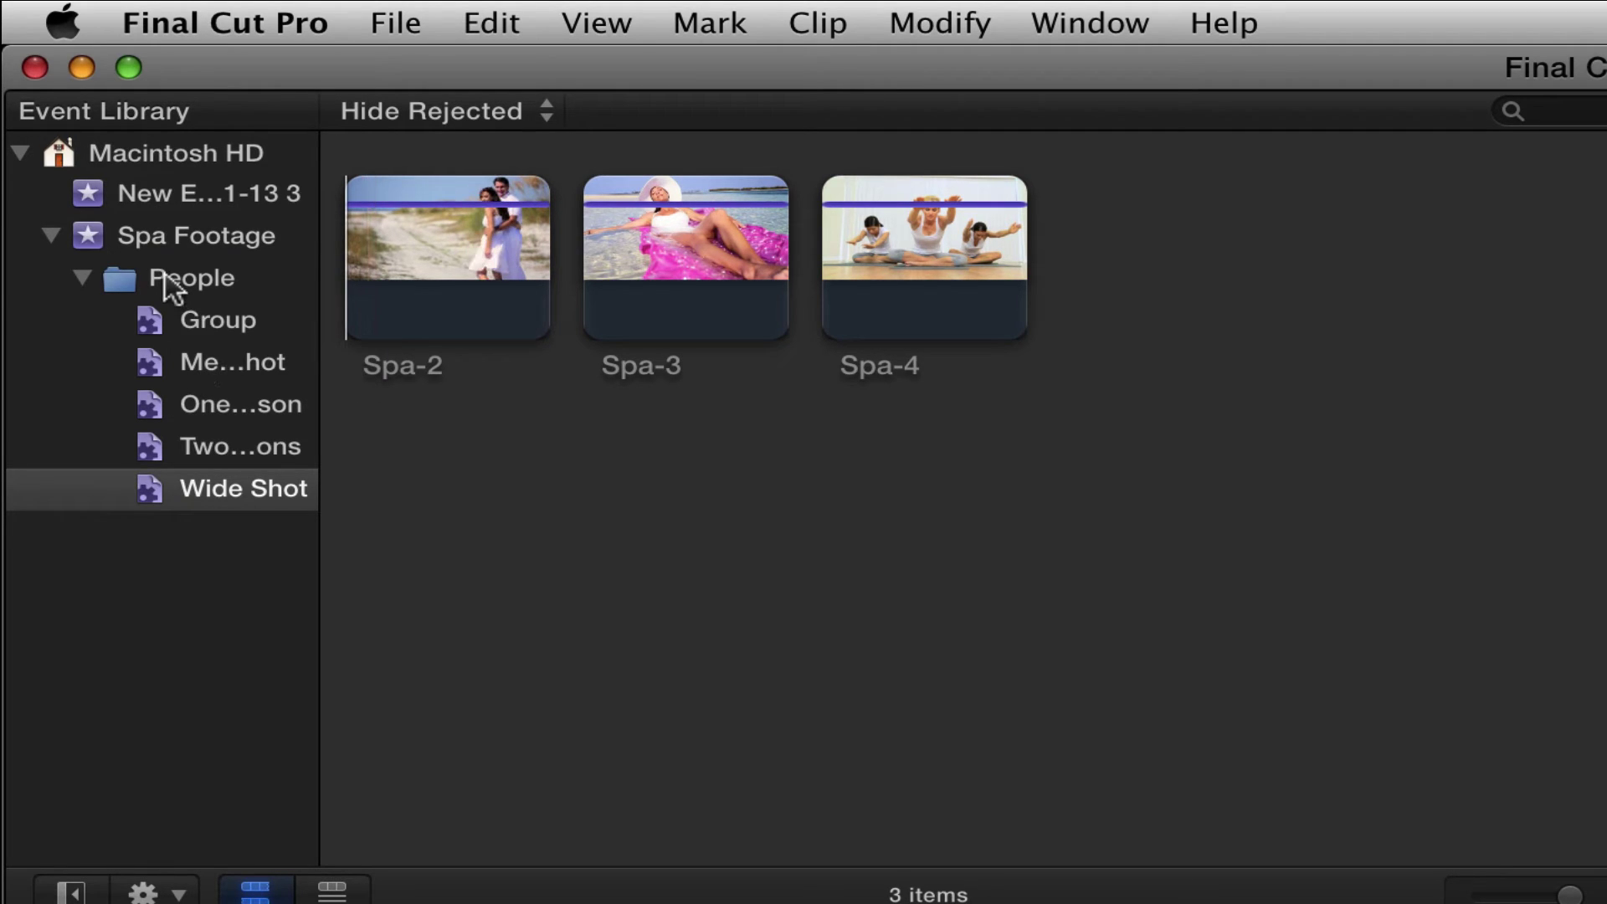
left_click(163, 238)
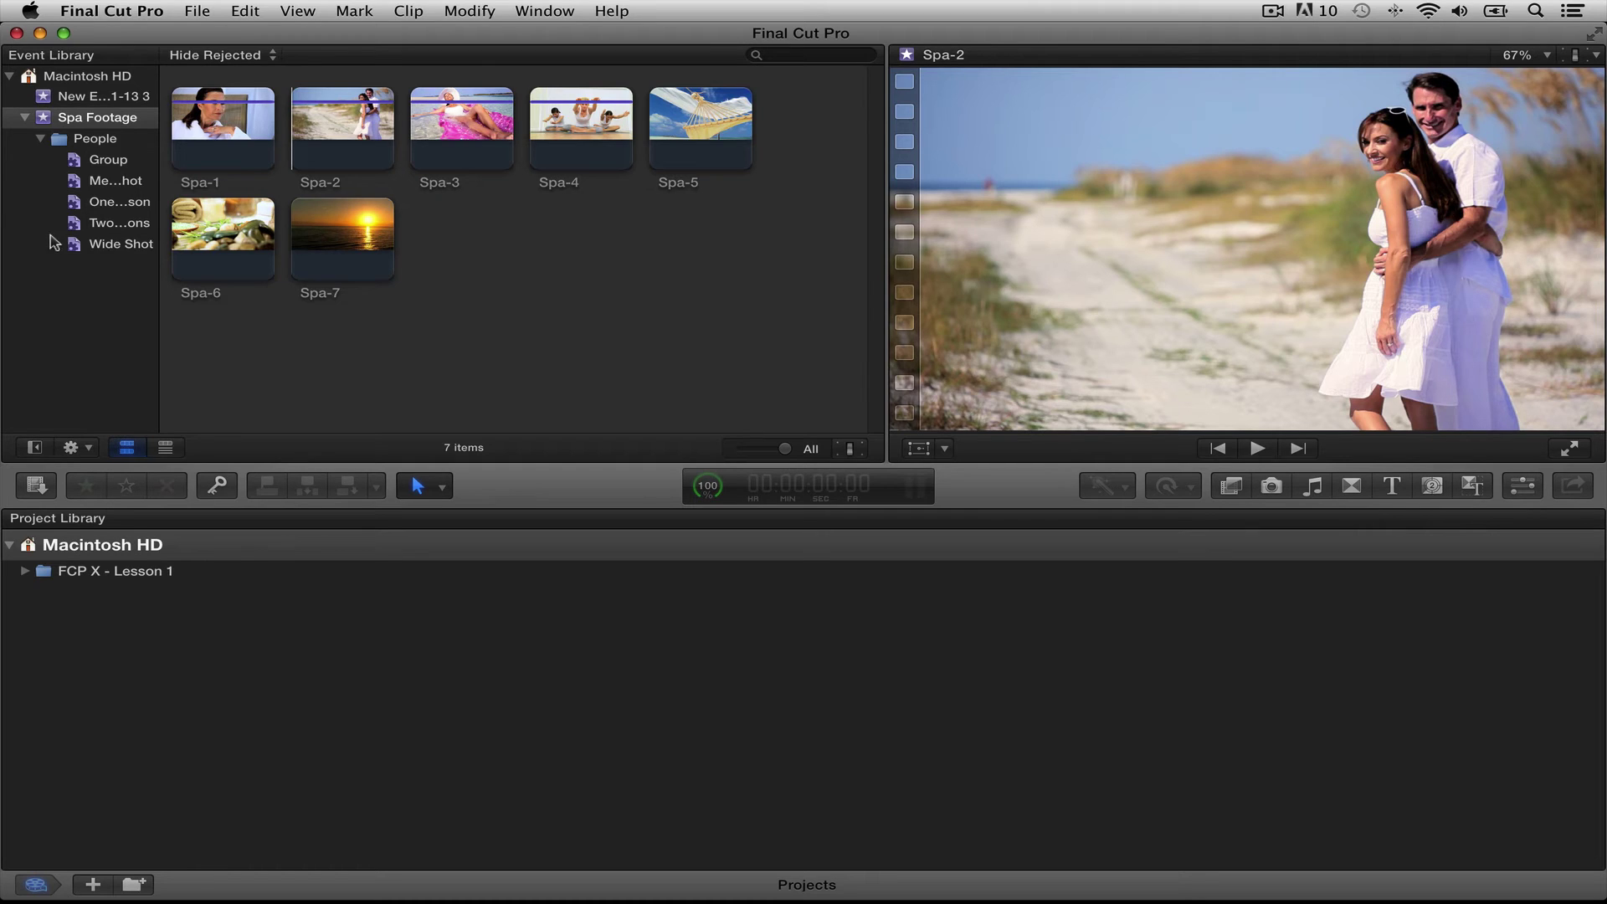
Collapse the People folder and select the indoor Spa-6 clip.
left_click(40, 138)
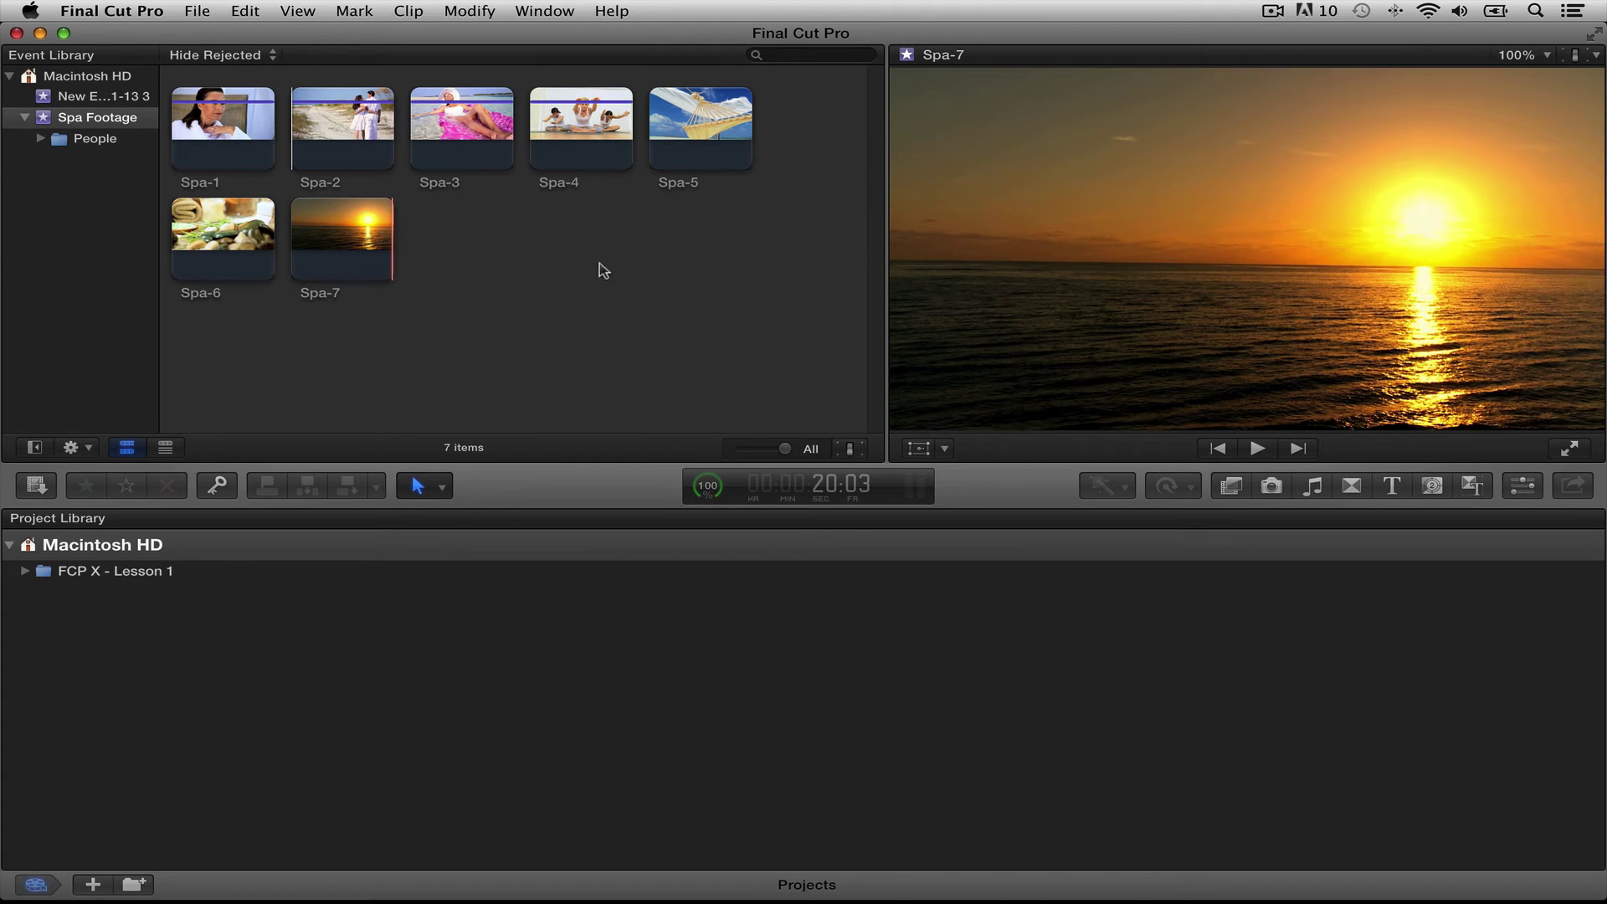
left_click(694, 125)
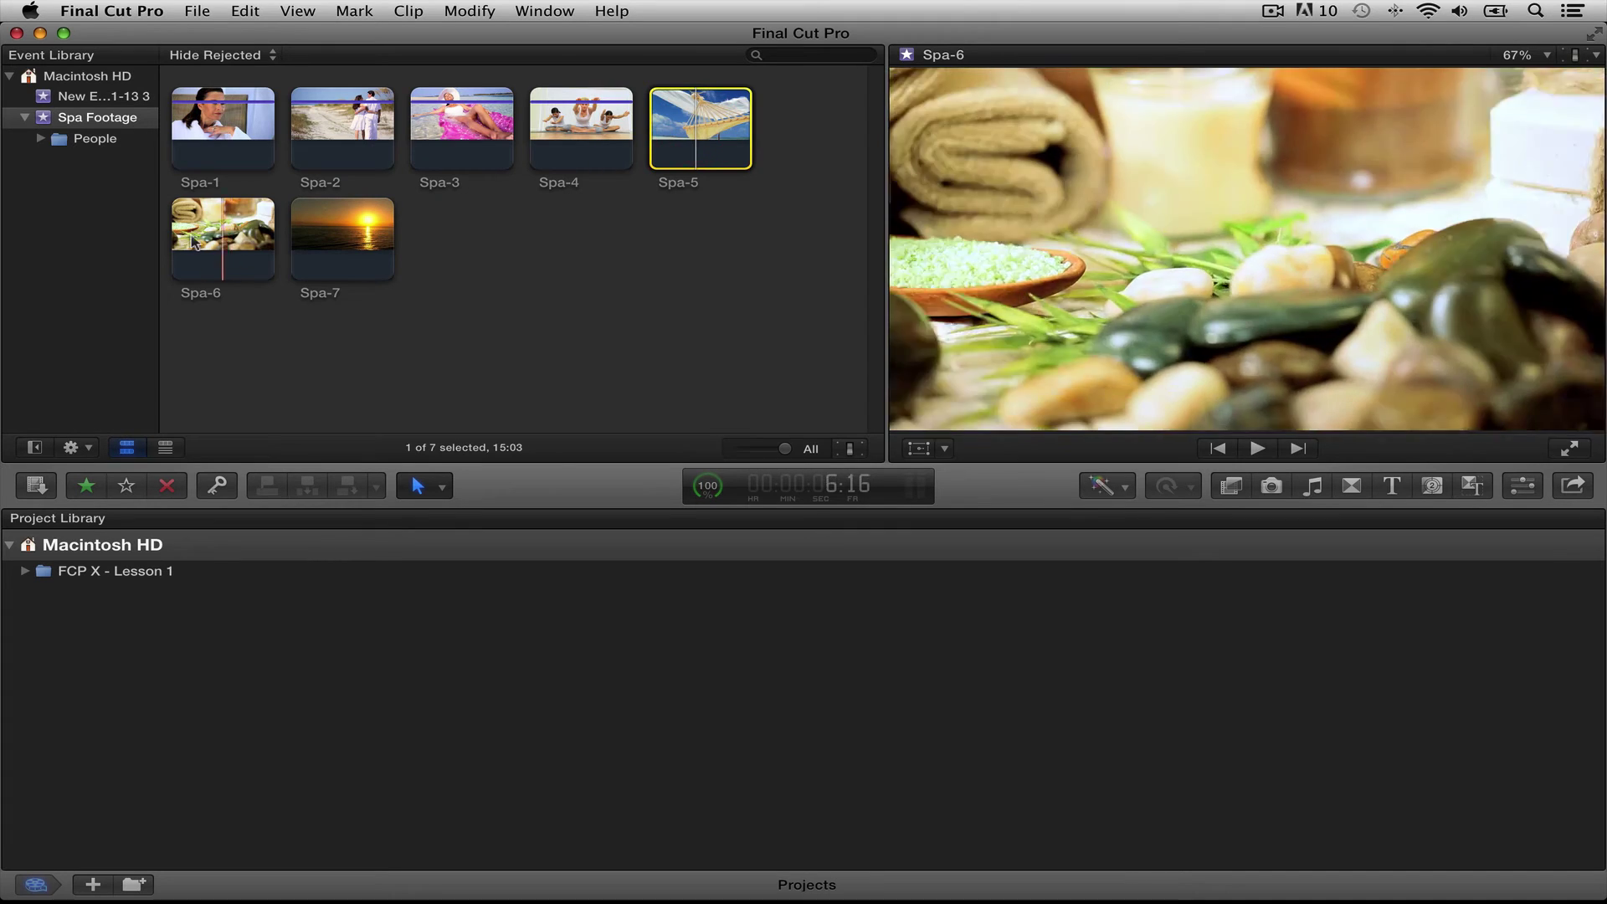
left_click(189, 242)
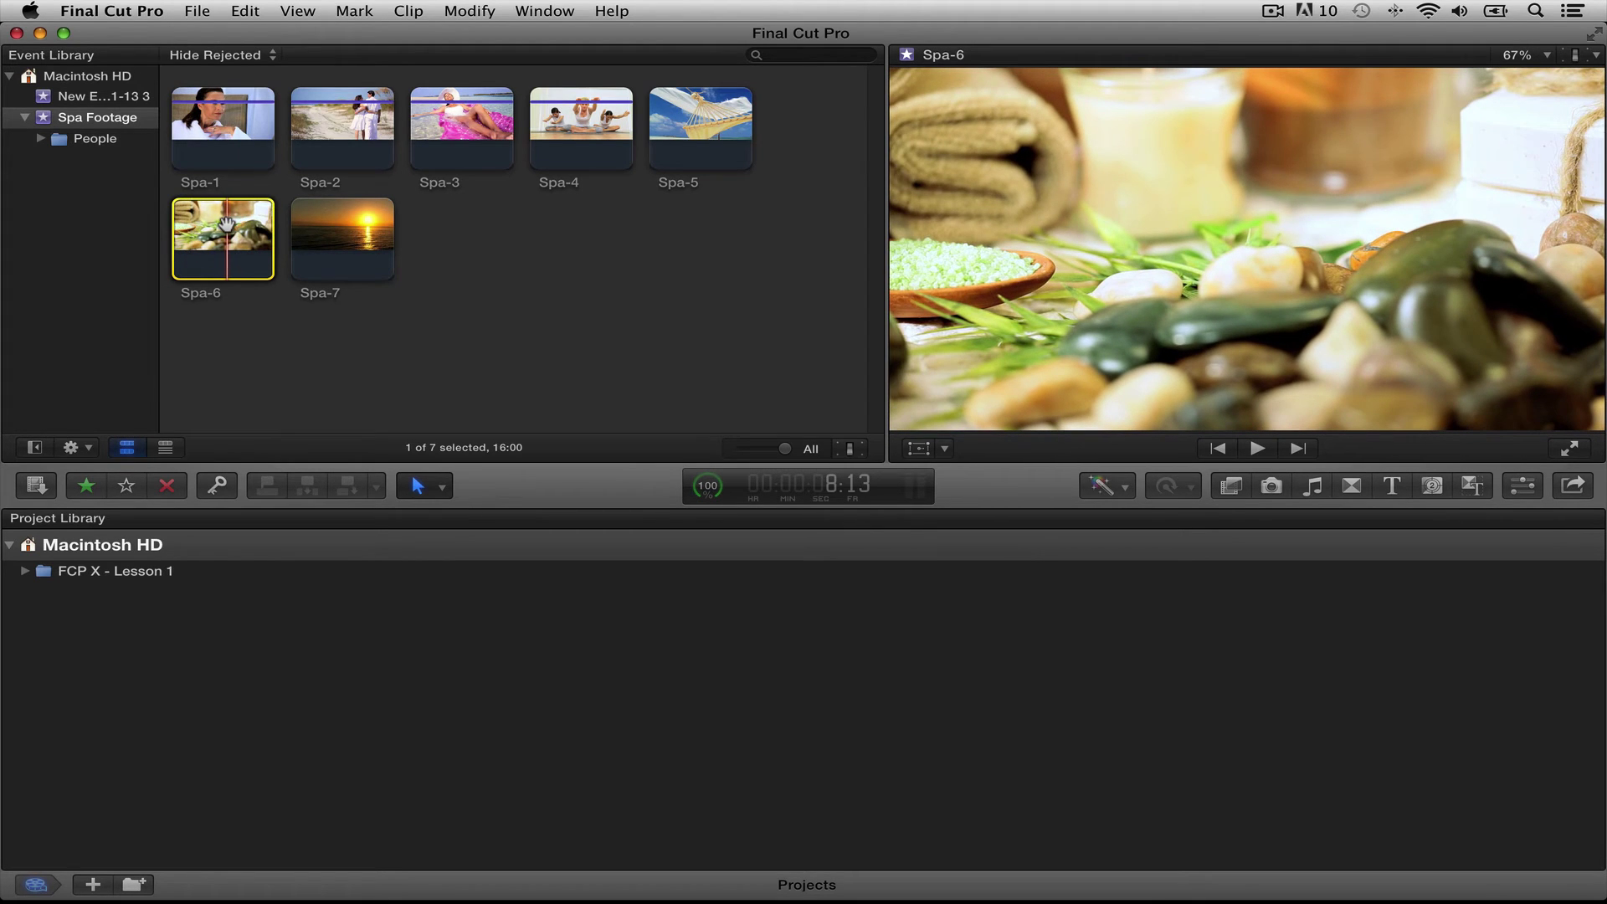
left_click(226, 223)
Show Spa-6's video properties and leave its analyzed color Balance on after comparing.
left_click(1523, 487)
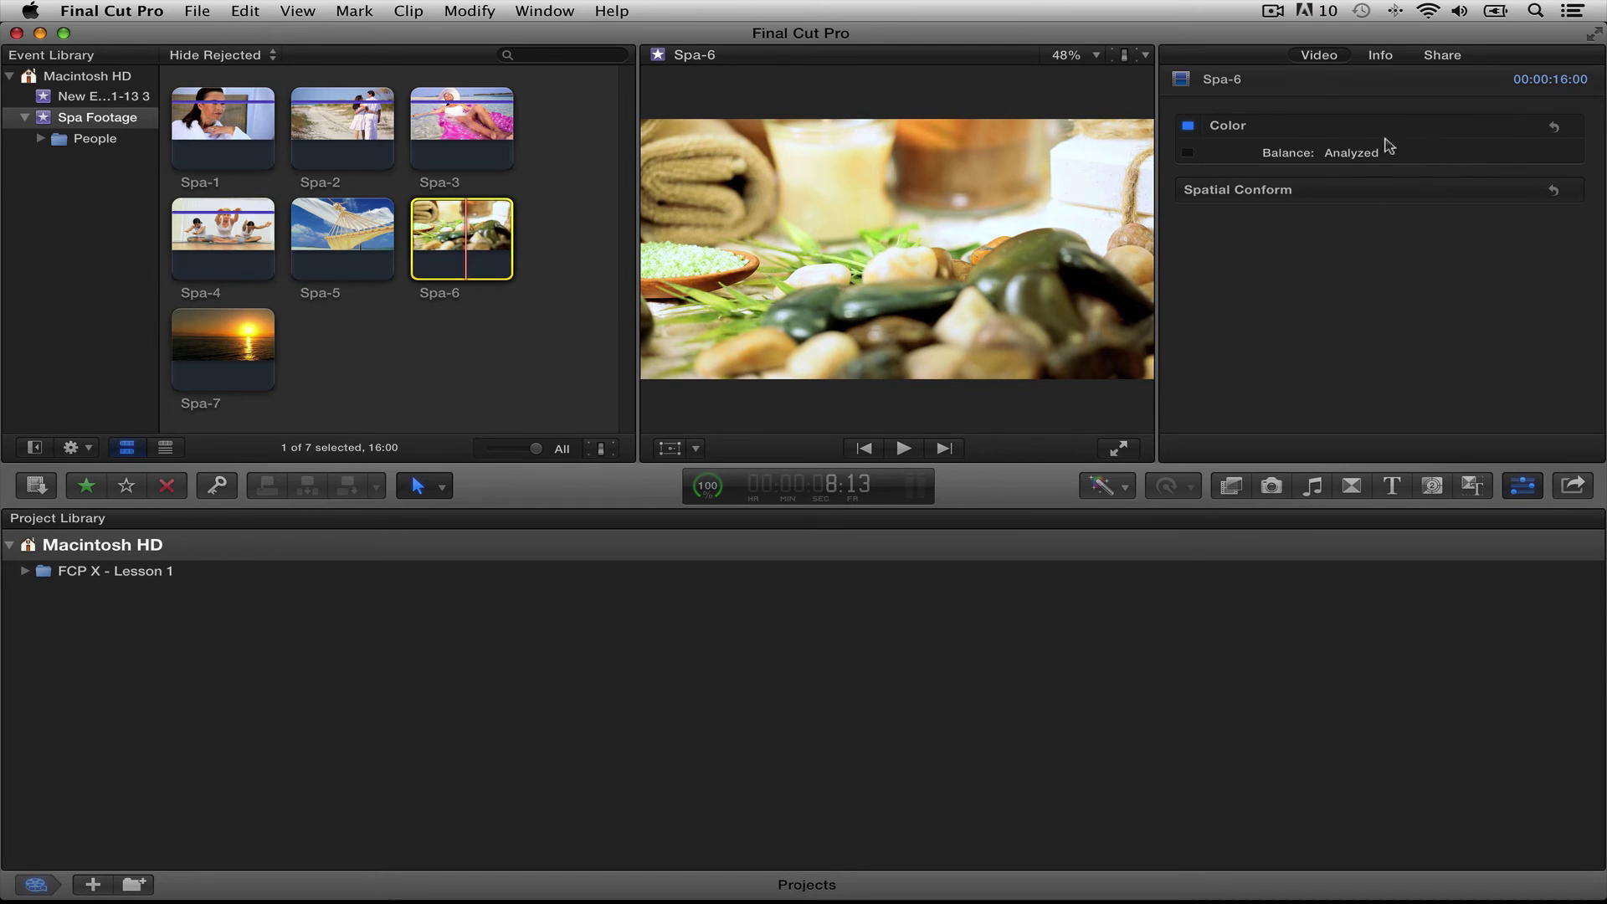
left_click(1317, 54)
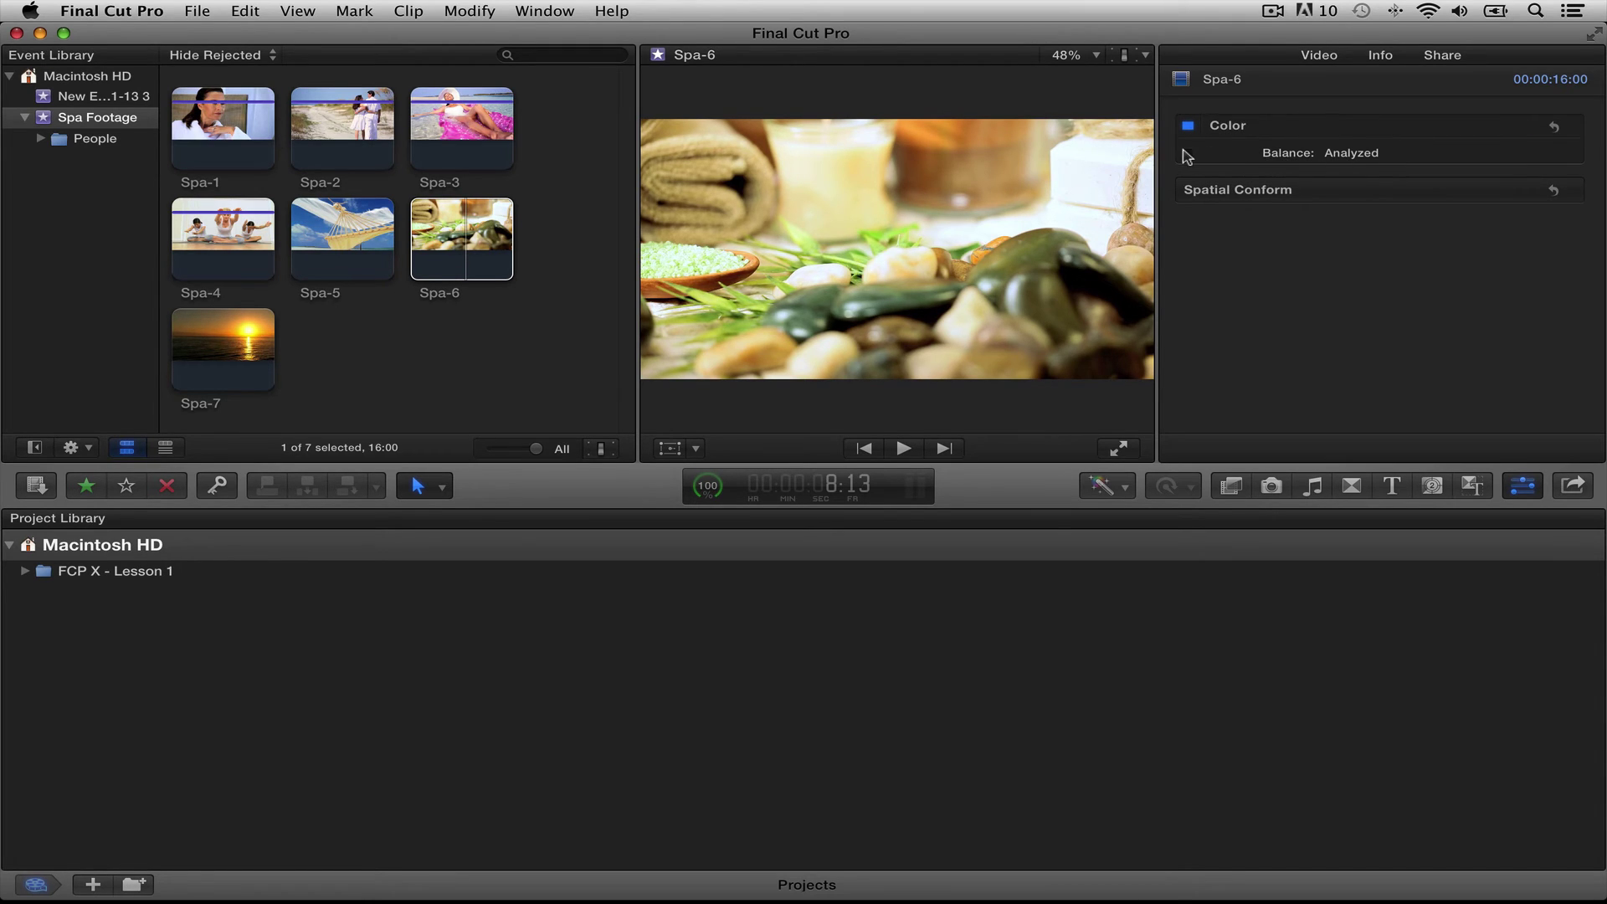
left_click(1186, 153)
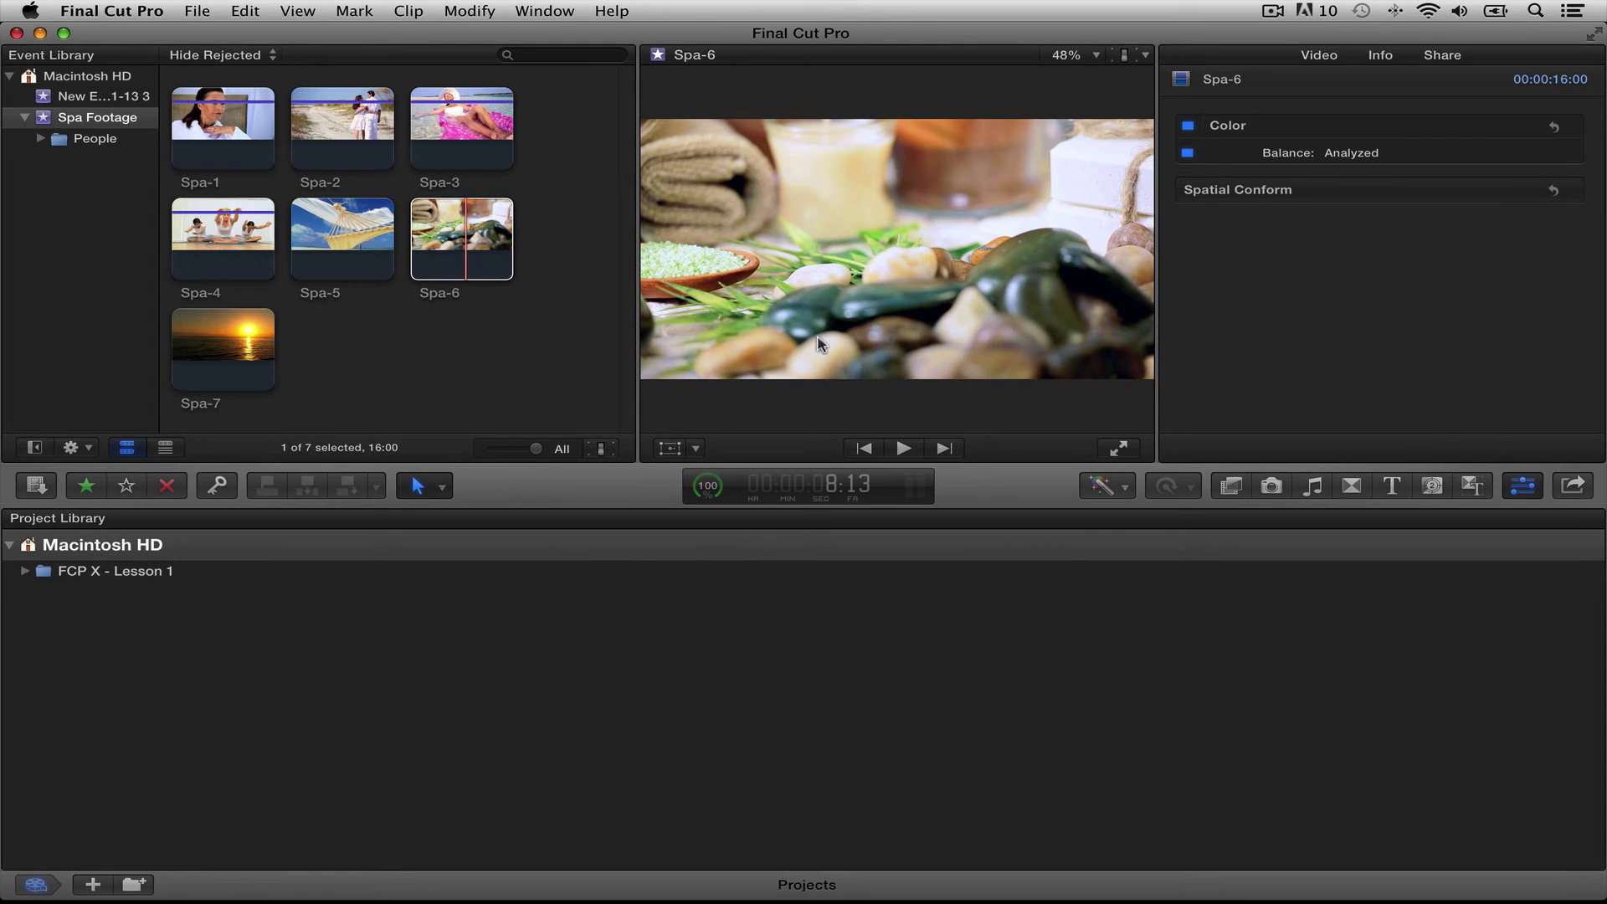
left_click(1187, 153)
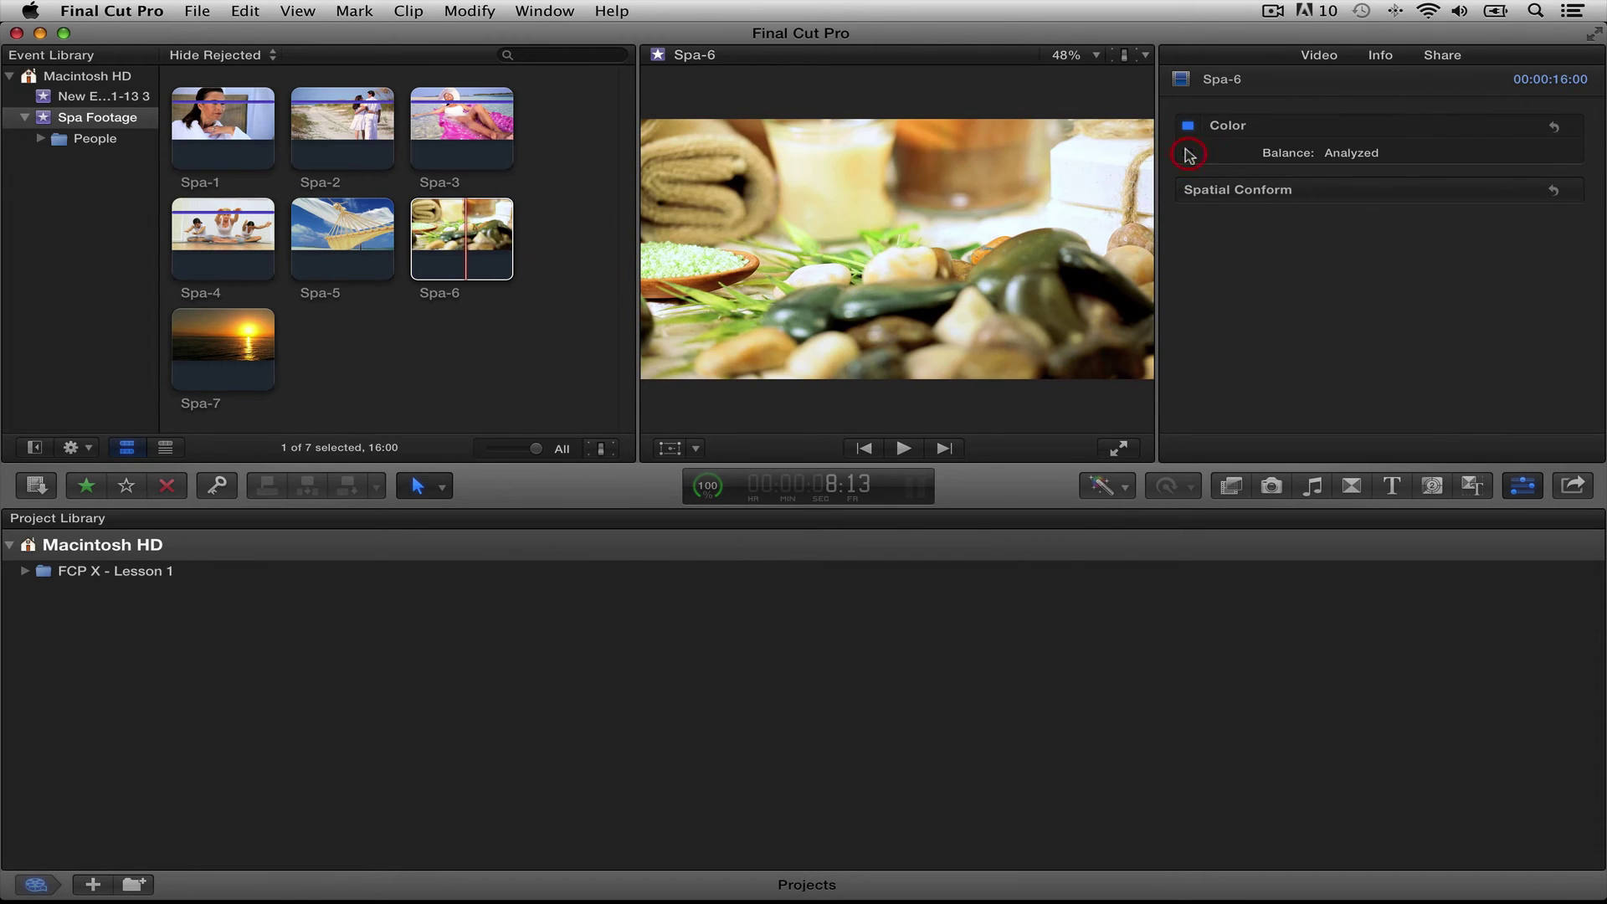
left_click(1188, 153)
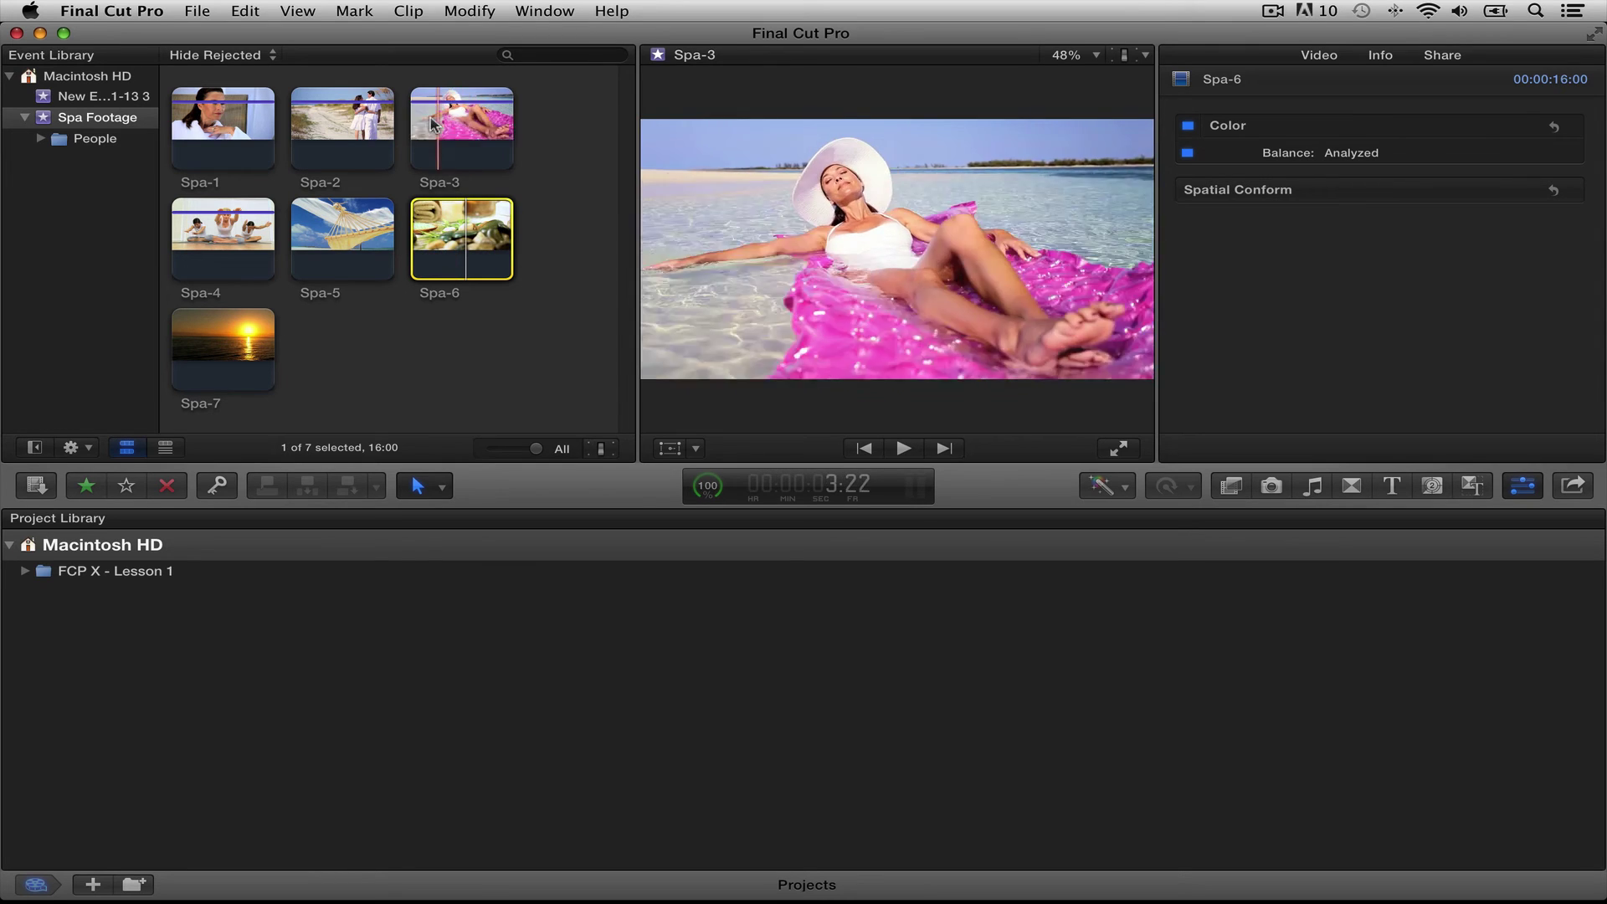
left_click(1187, 153)
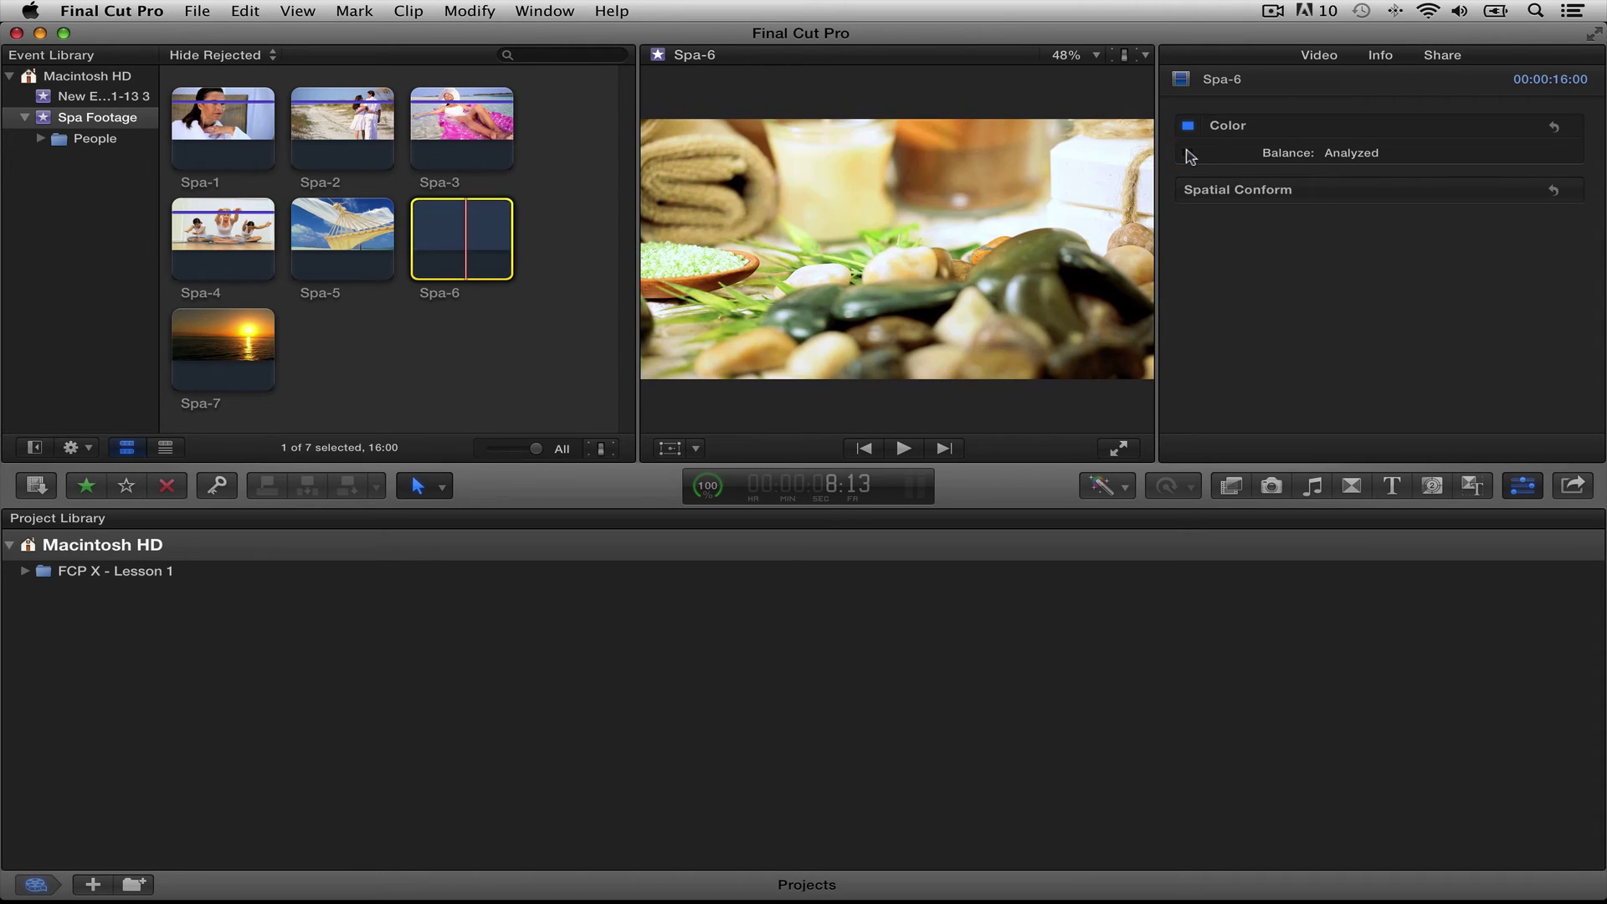
left_click(1187, 154)
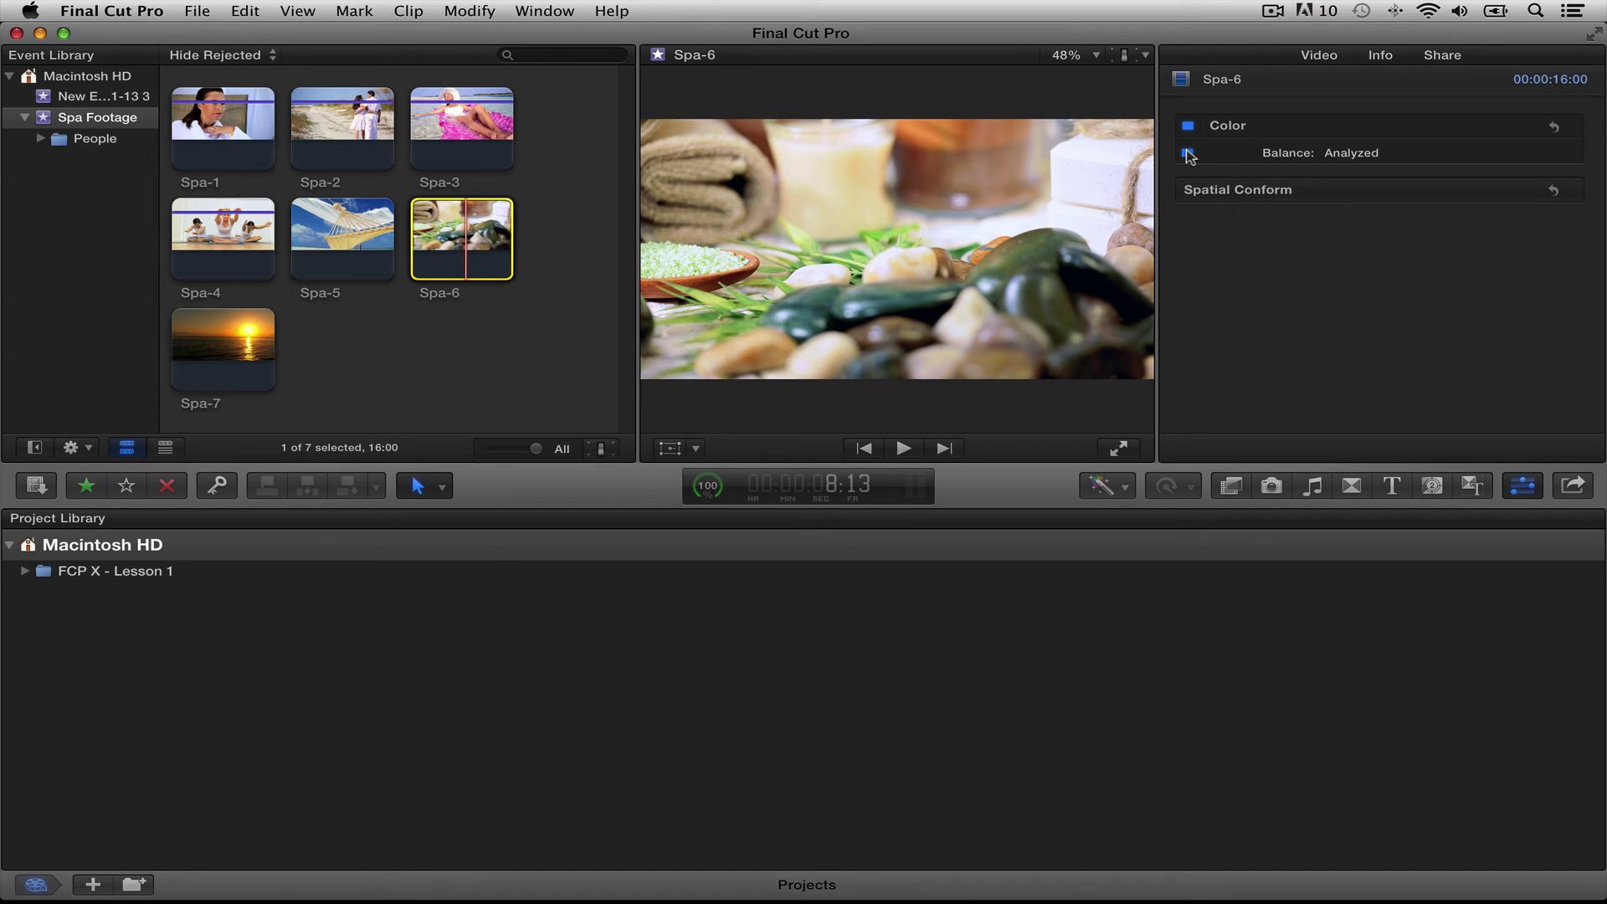
Turn on analyzed color Balance for Spa-4, then close the Inspector and collapse Spa Footage.
left_click(215, 234)
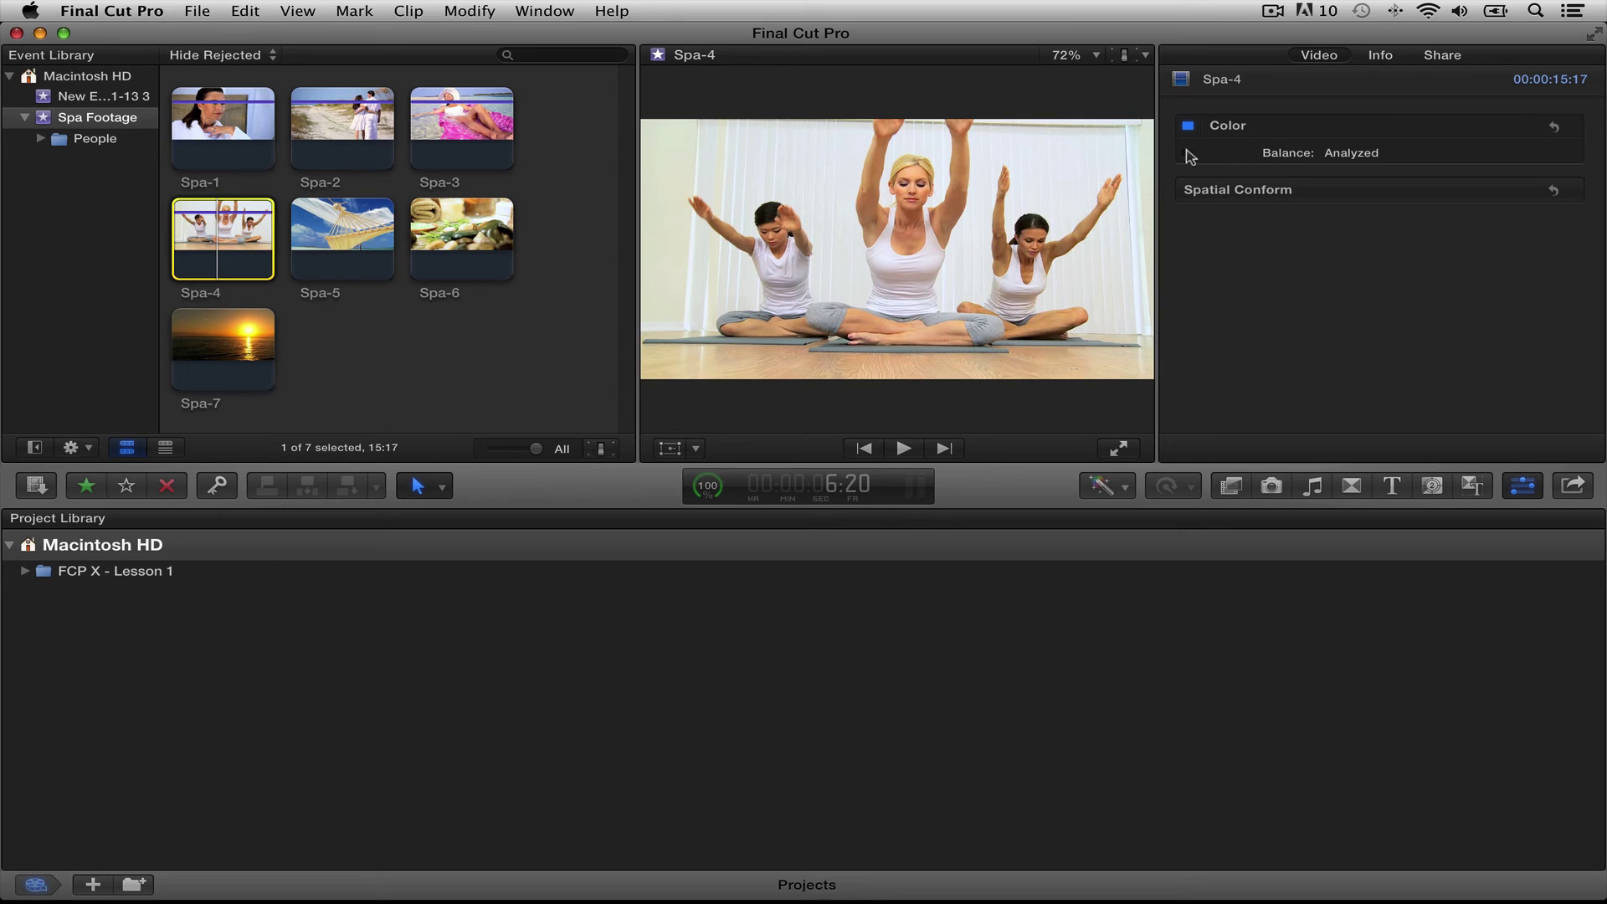
left_click(1188, 155)
left_click(1187, 155)
left_click(1186, 154)
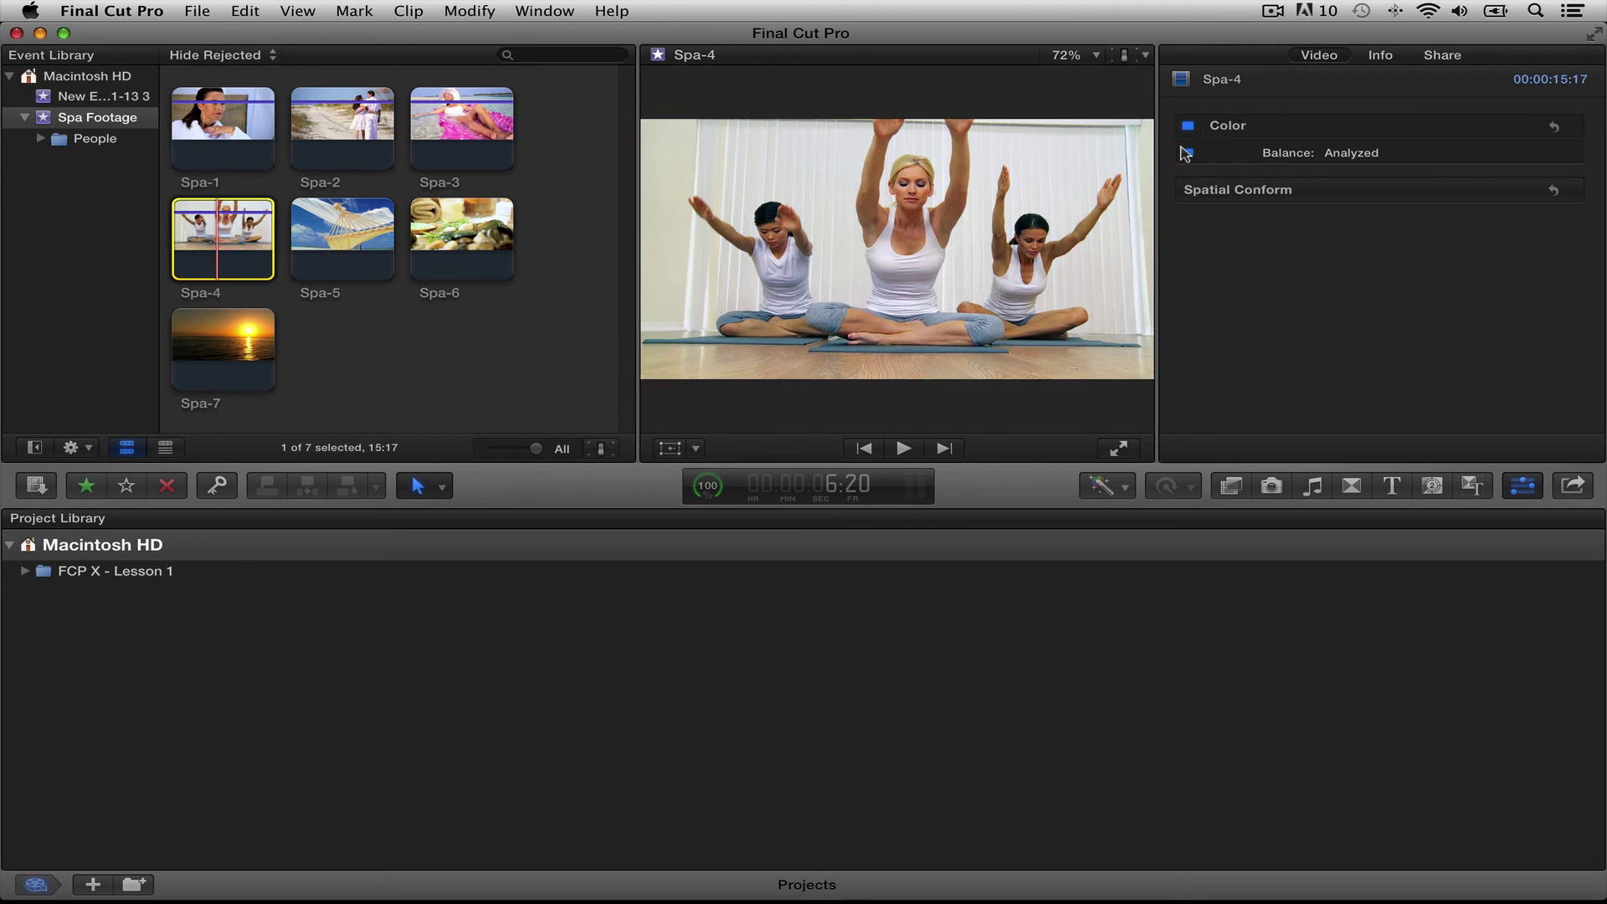
left_click(1186, 154)
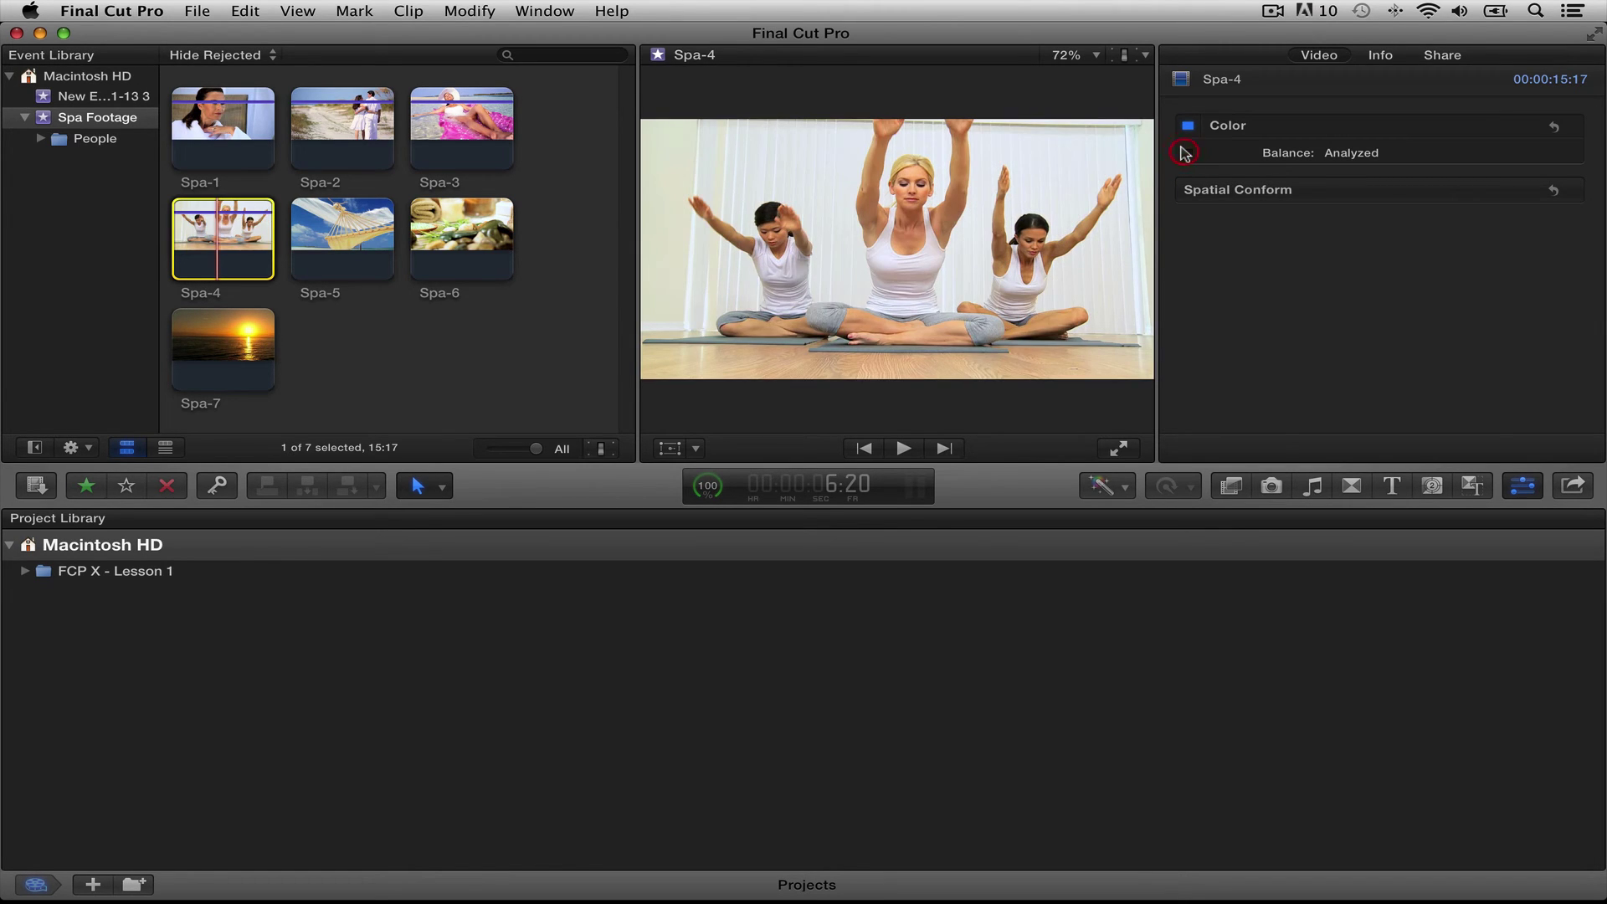
left_click(1186, 154)
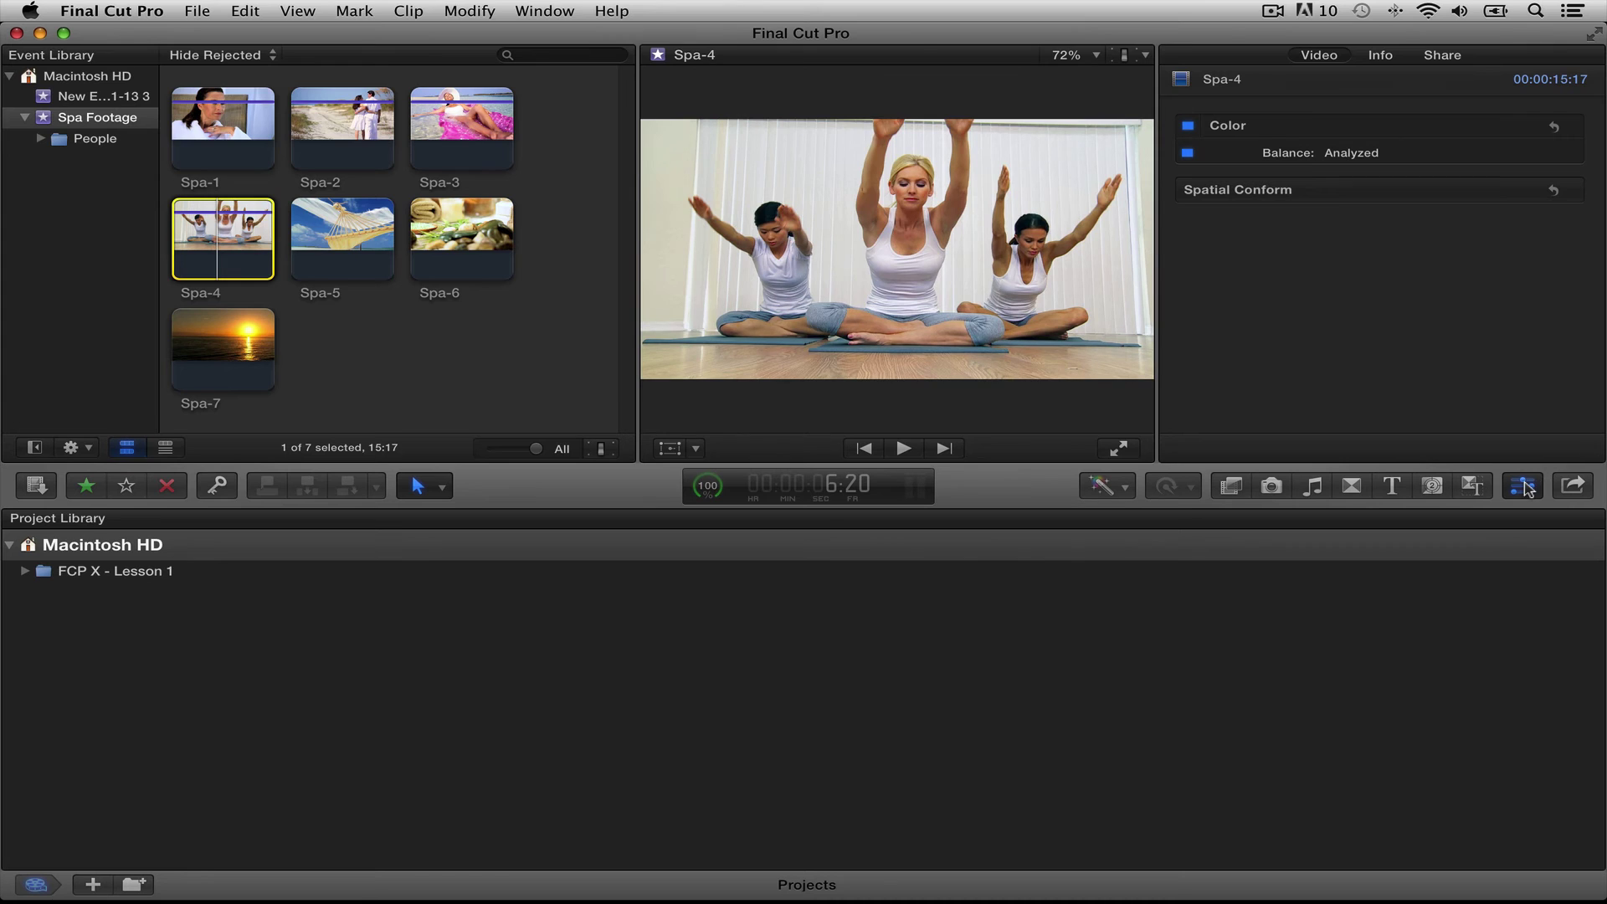
left_click(1523, 487)
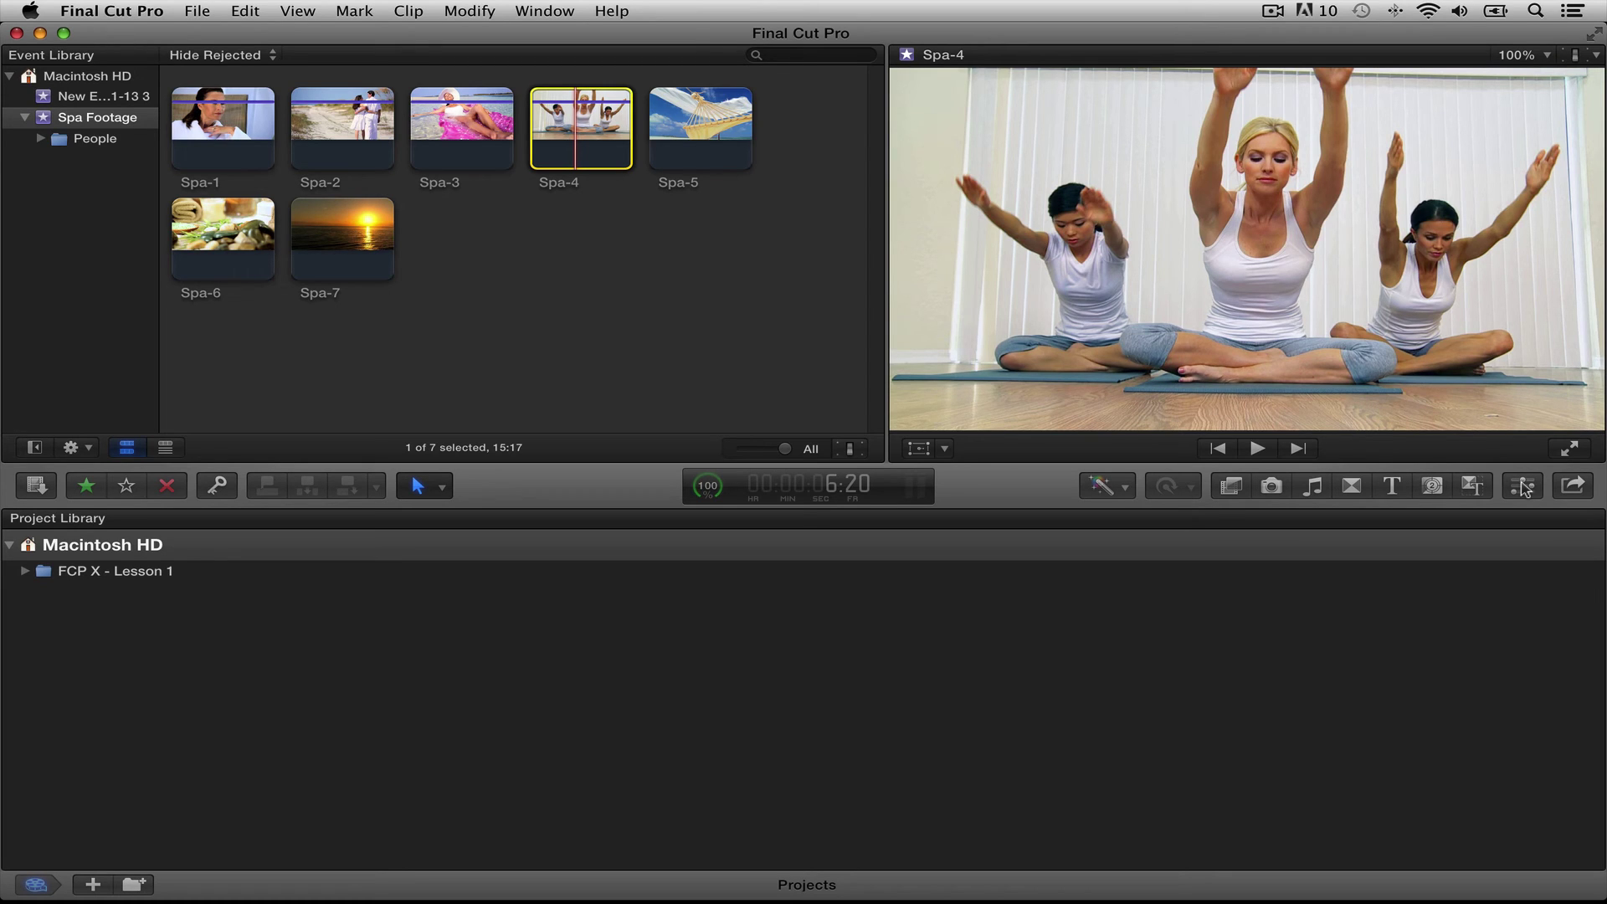
left_click(25, 120)
Choose Import Media from the Event Library, select Spa-1 and open its import options.
right_click(65, 177)
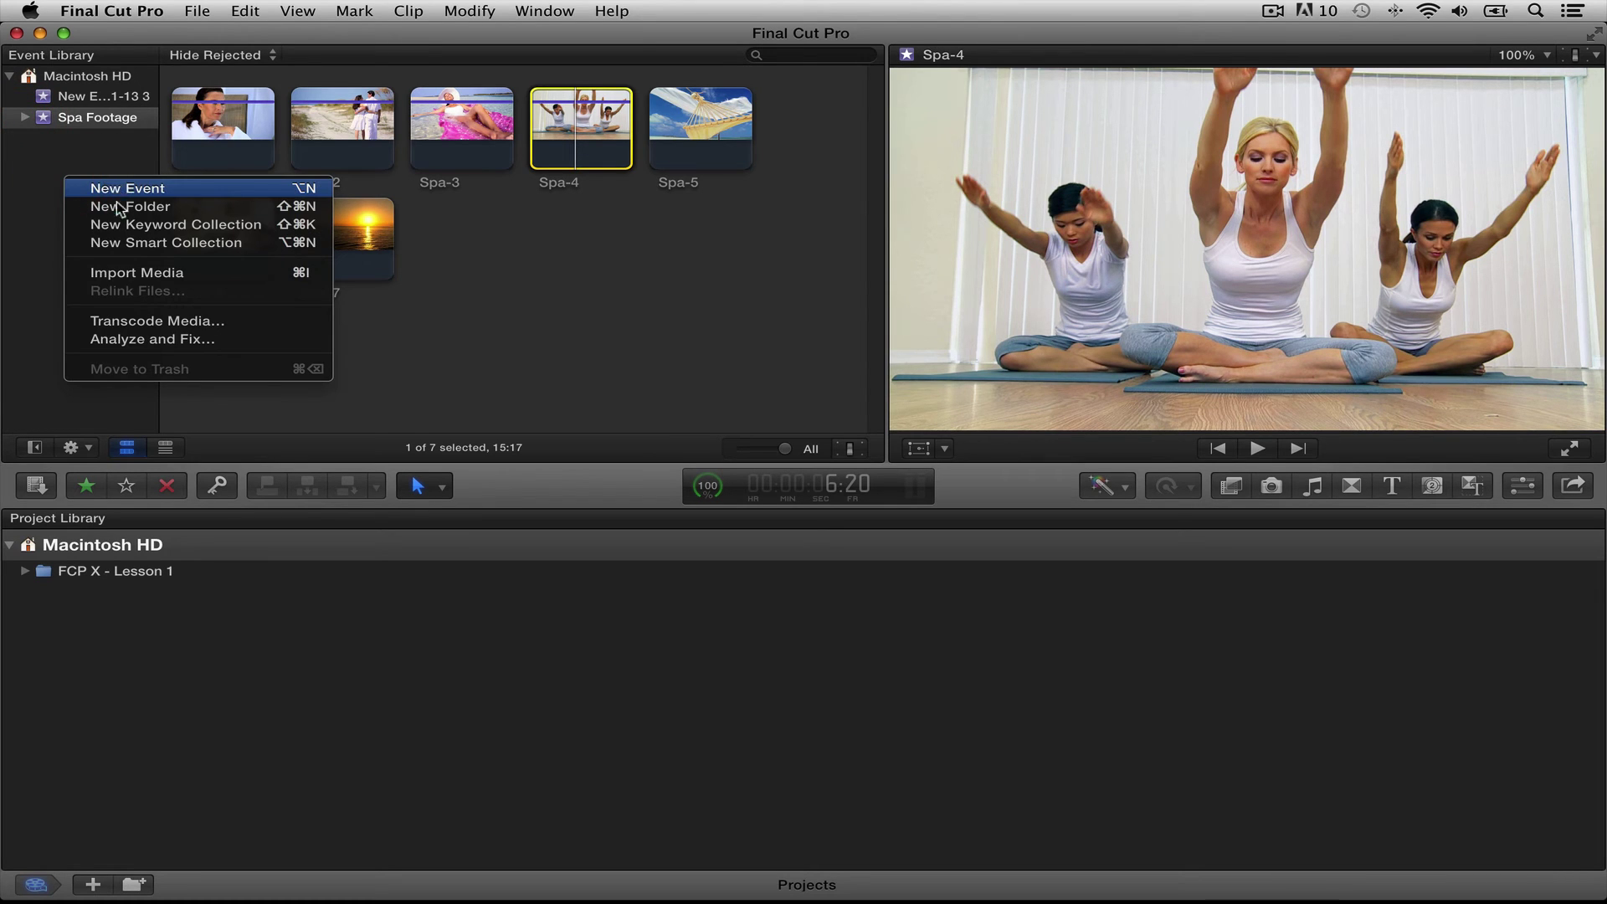
left_click(125, 274)
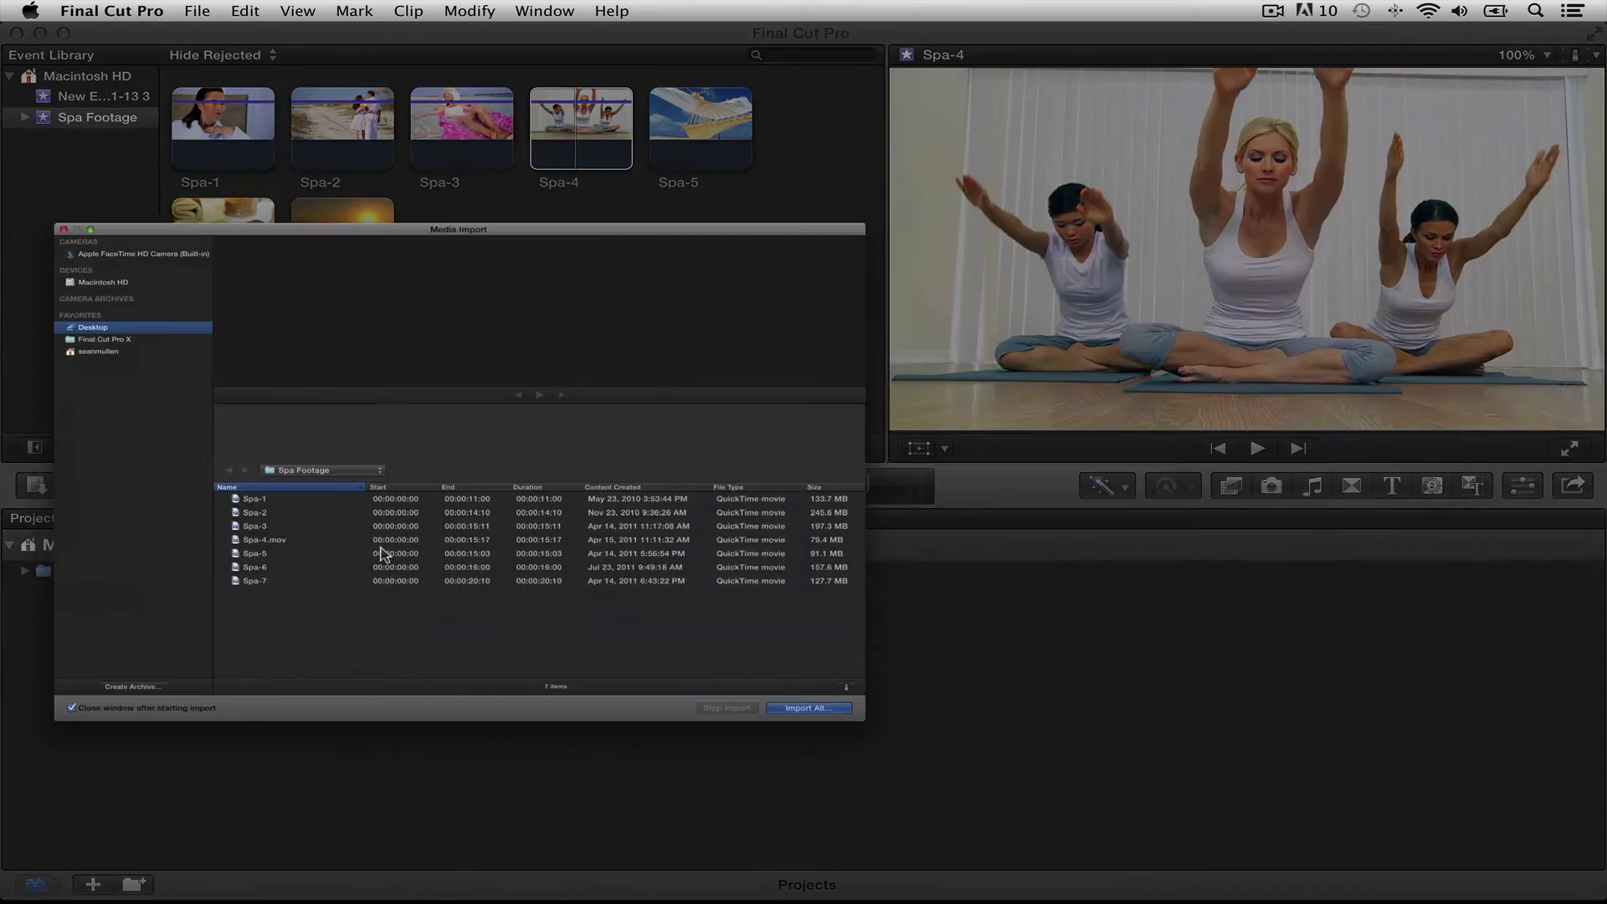
left_click(437, 507)
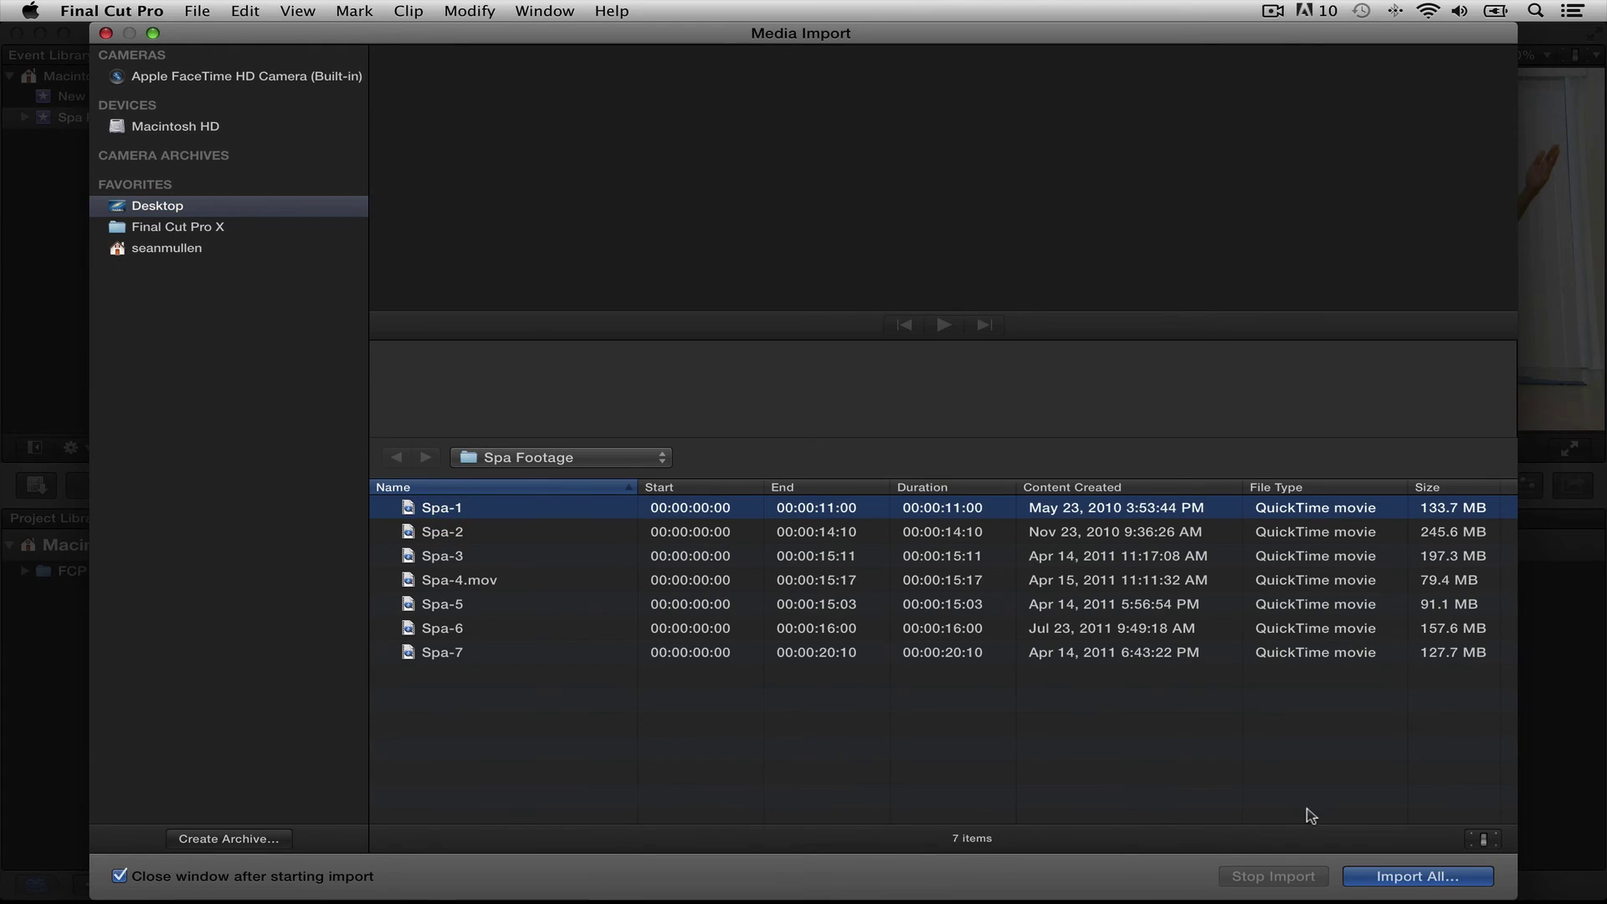
left_click(1418, 875)
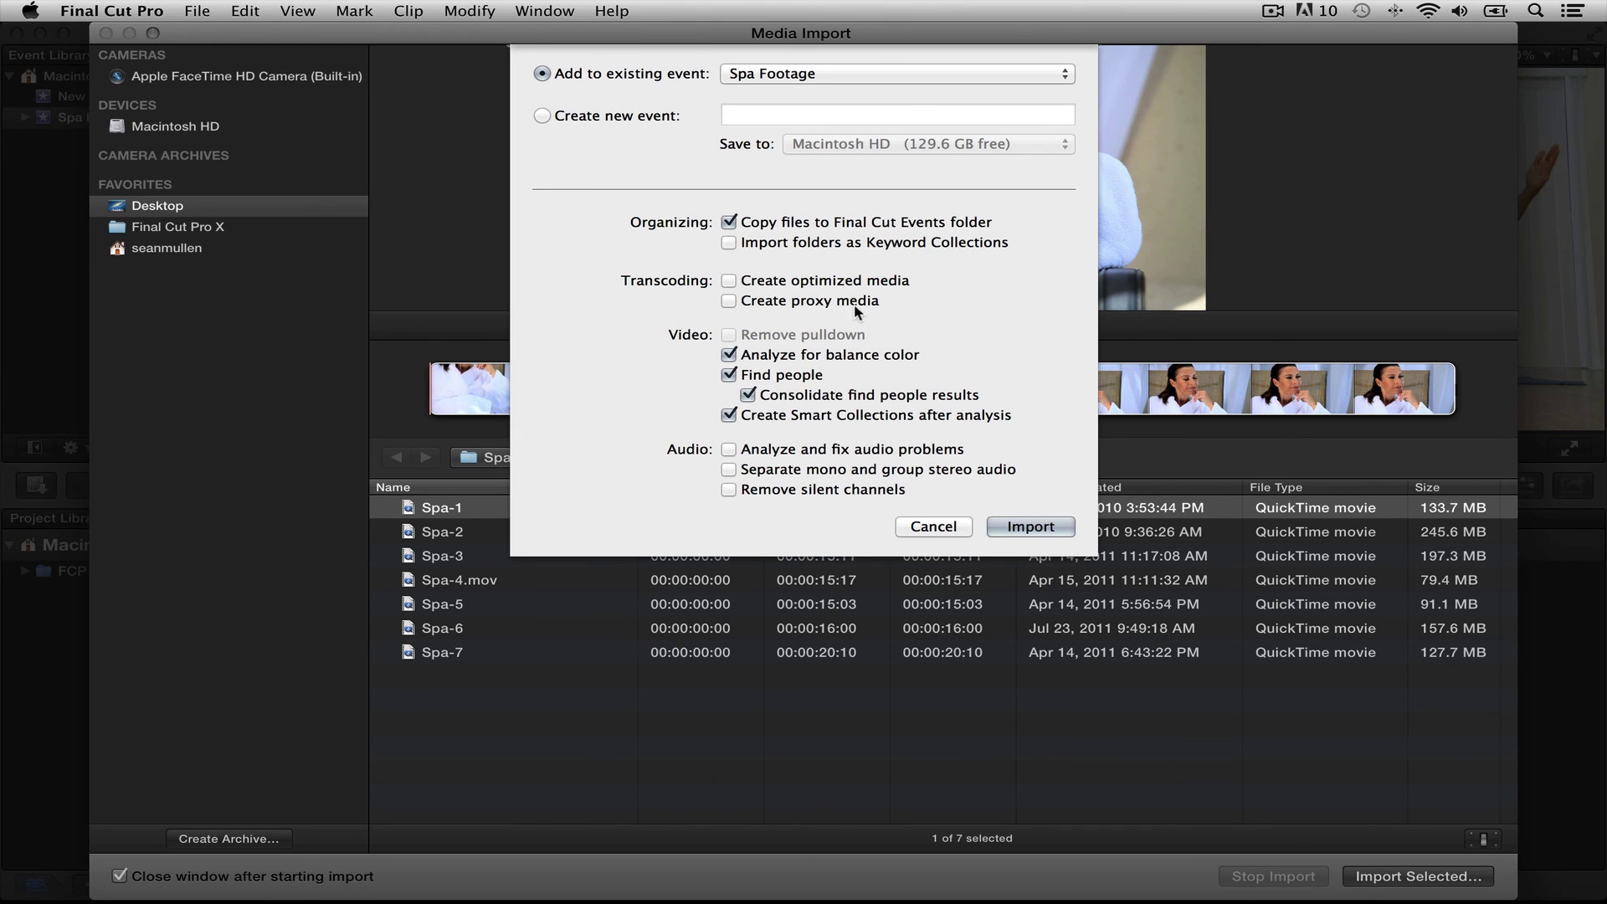
Cancel the Spa-1 import, close Media Import, and clear the Event Library selection.
left_click(931, 523)
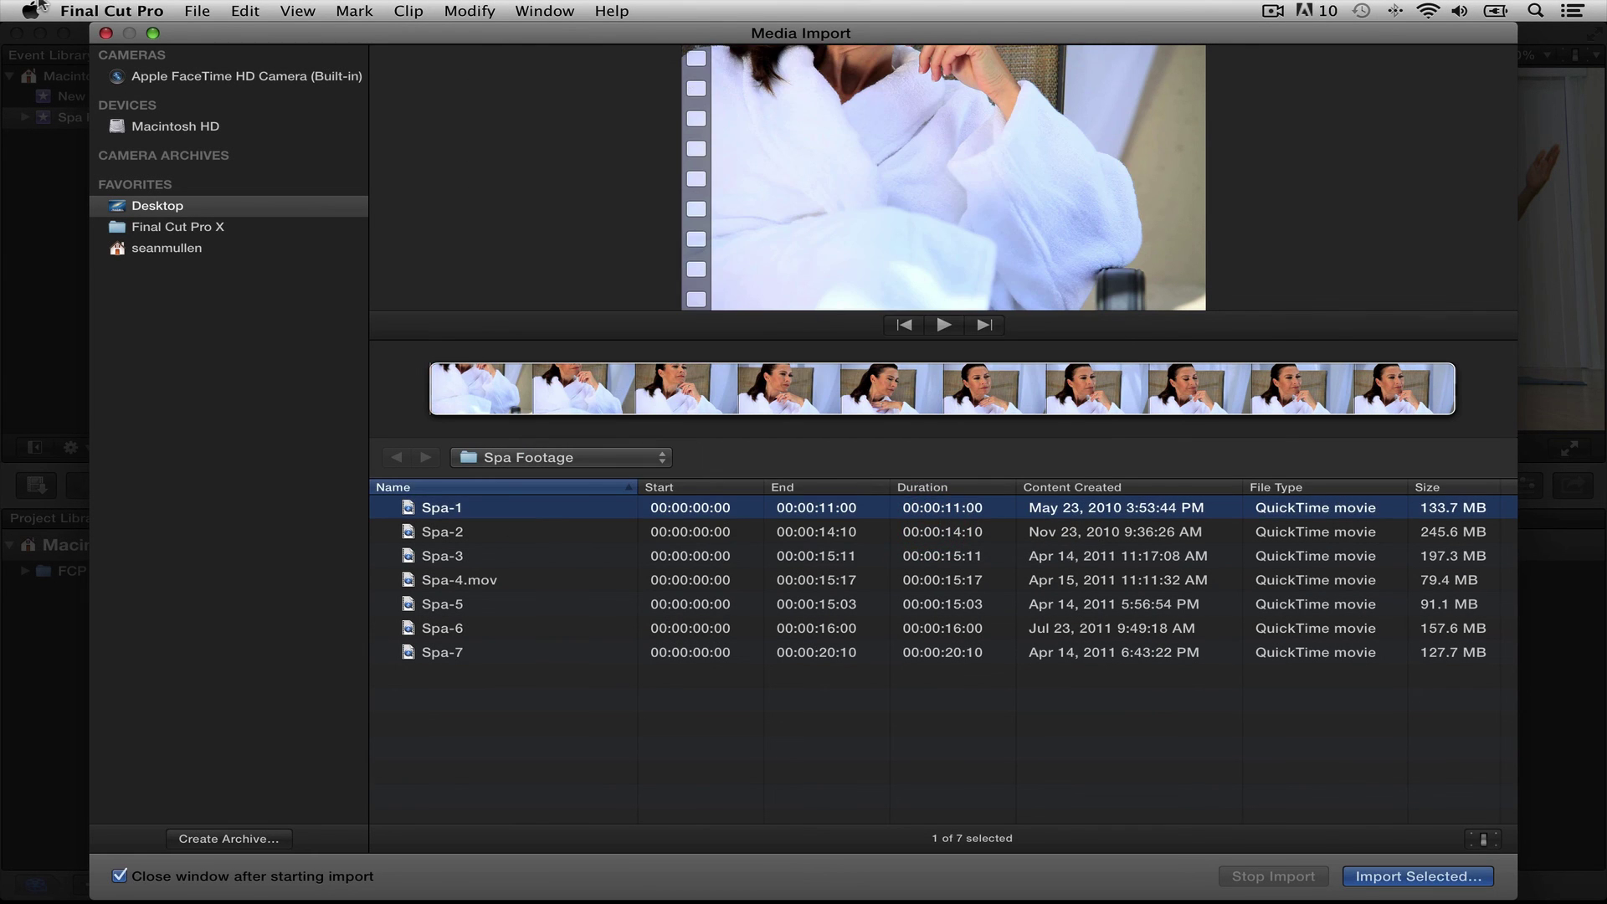
left_click(103, 31)
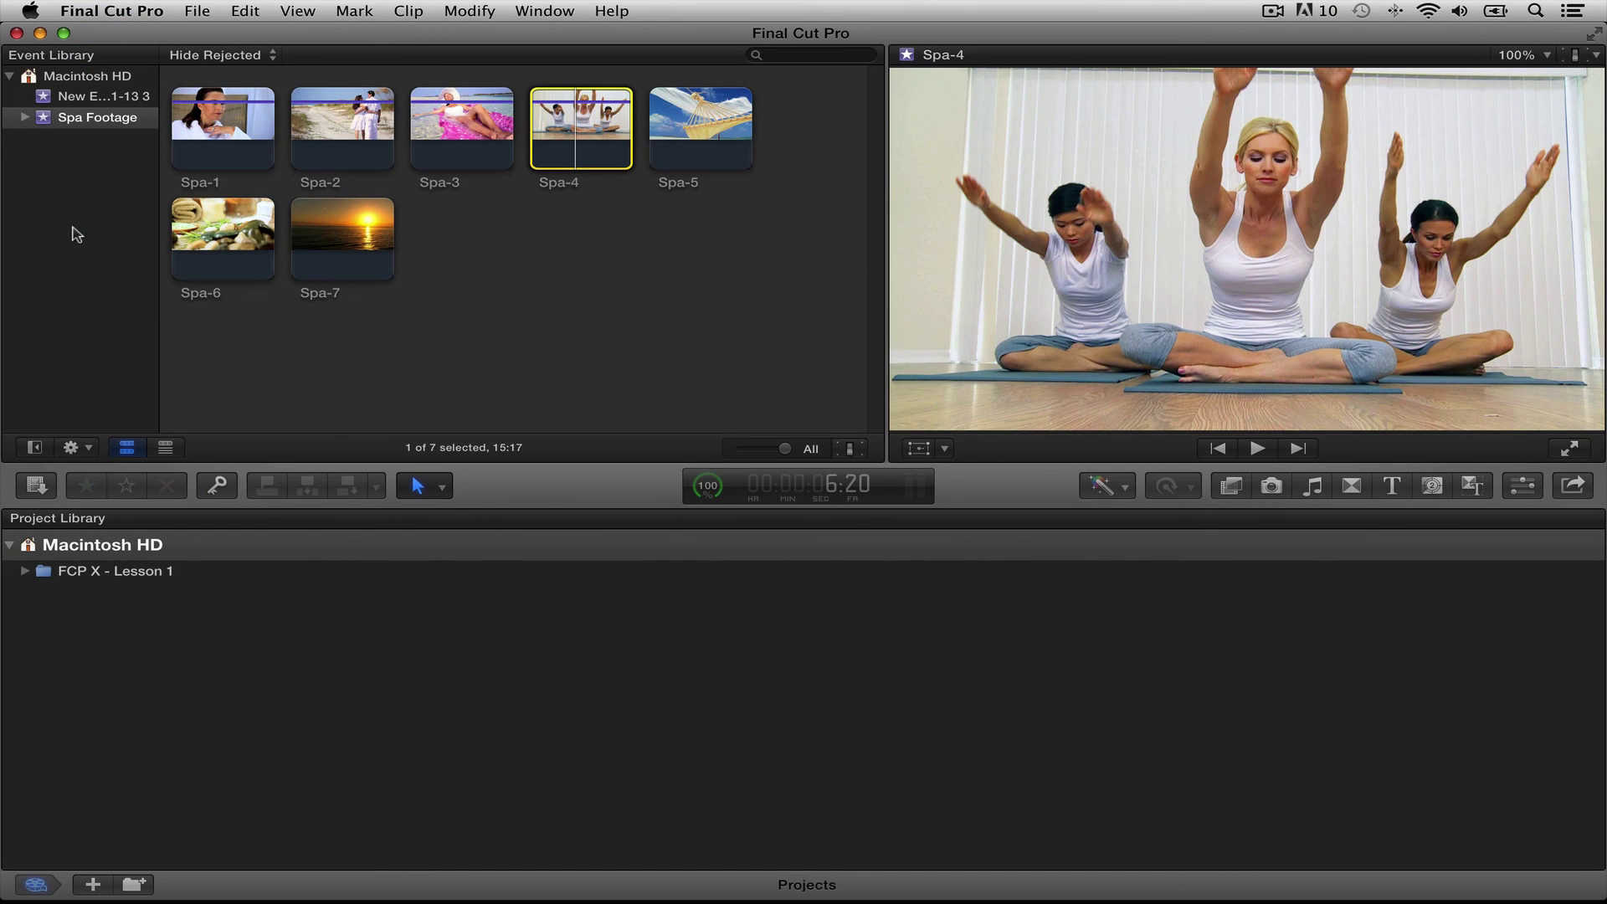
left_click(76, 235)
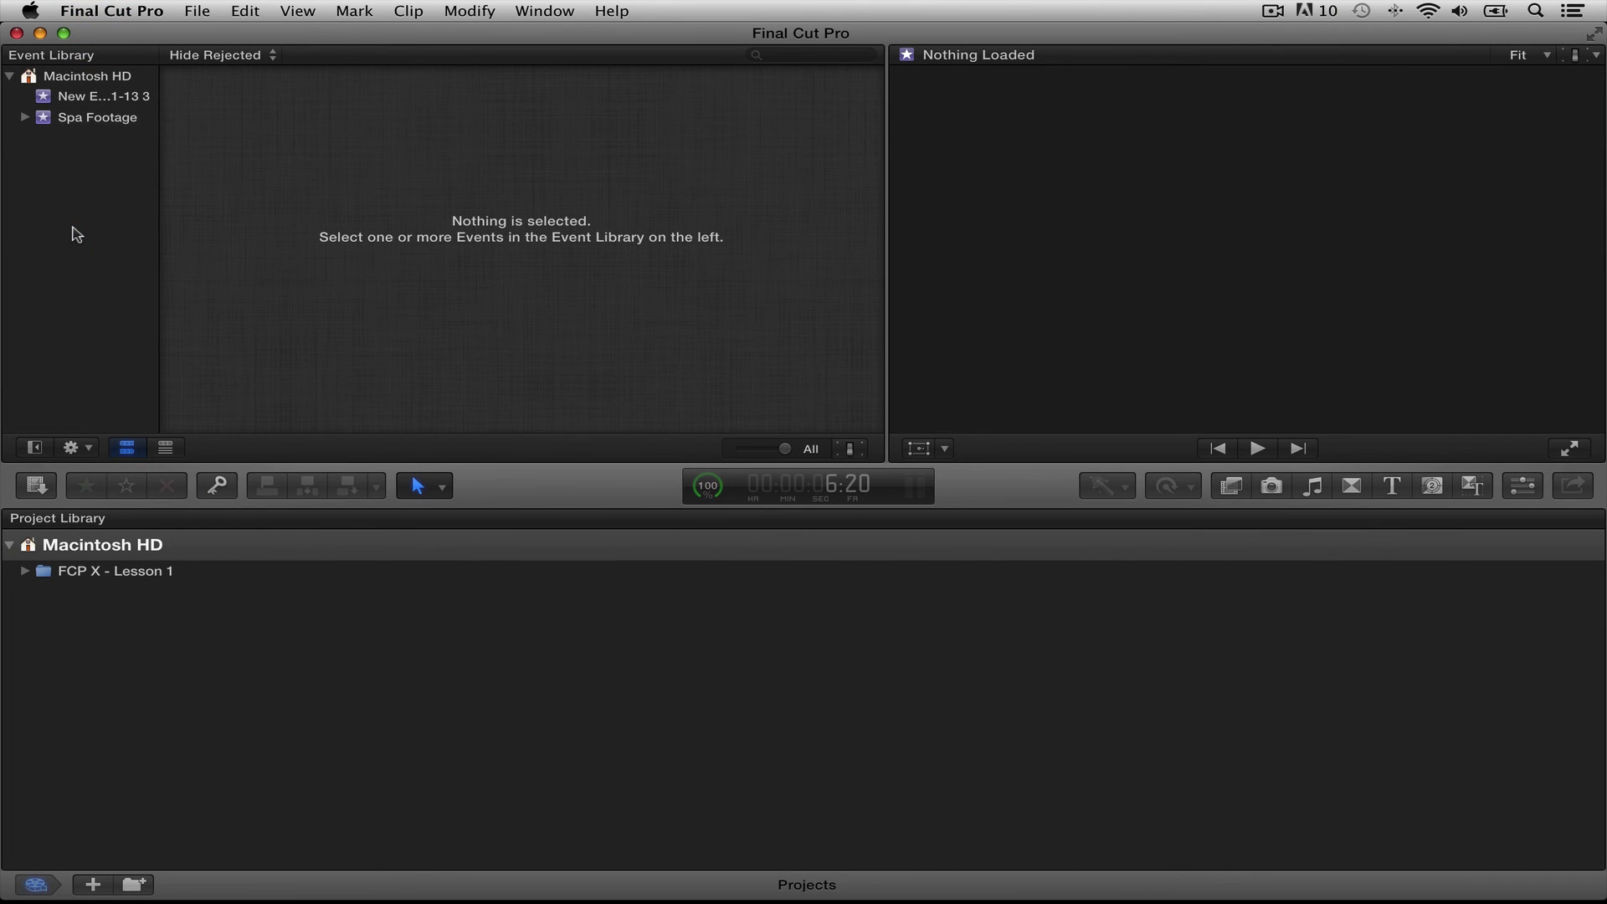